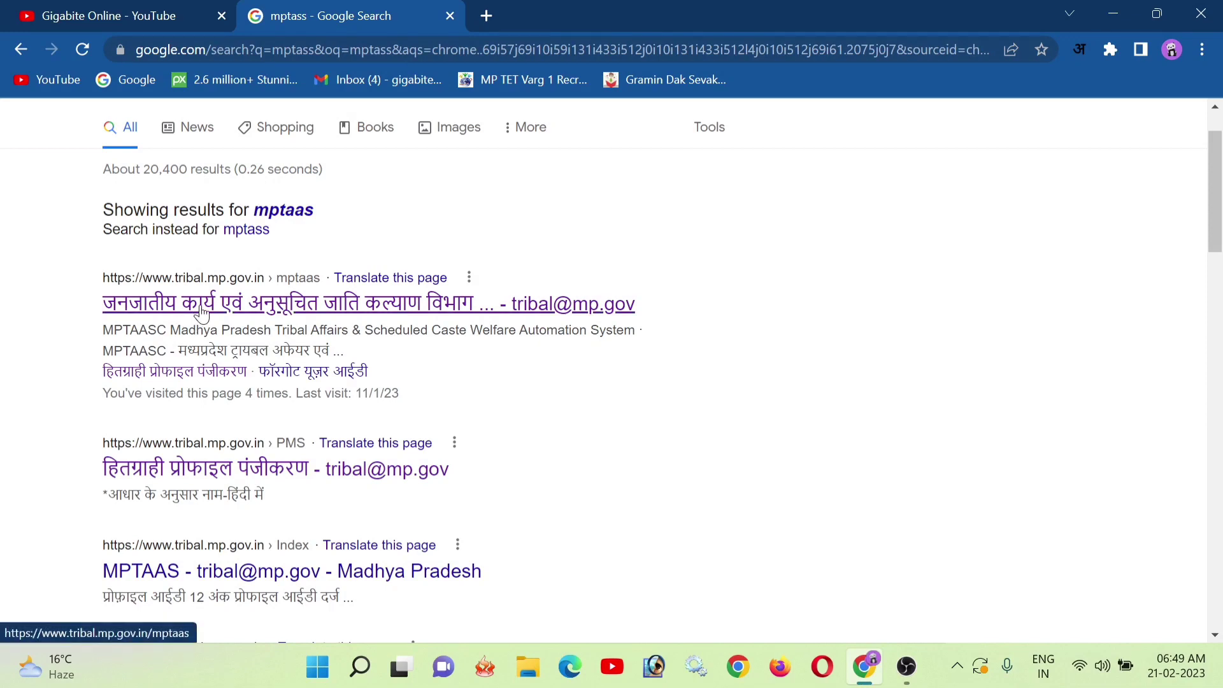
- Open the tribal department's MPTAASC login page from the first search result
click(201, 312)
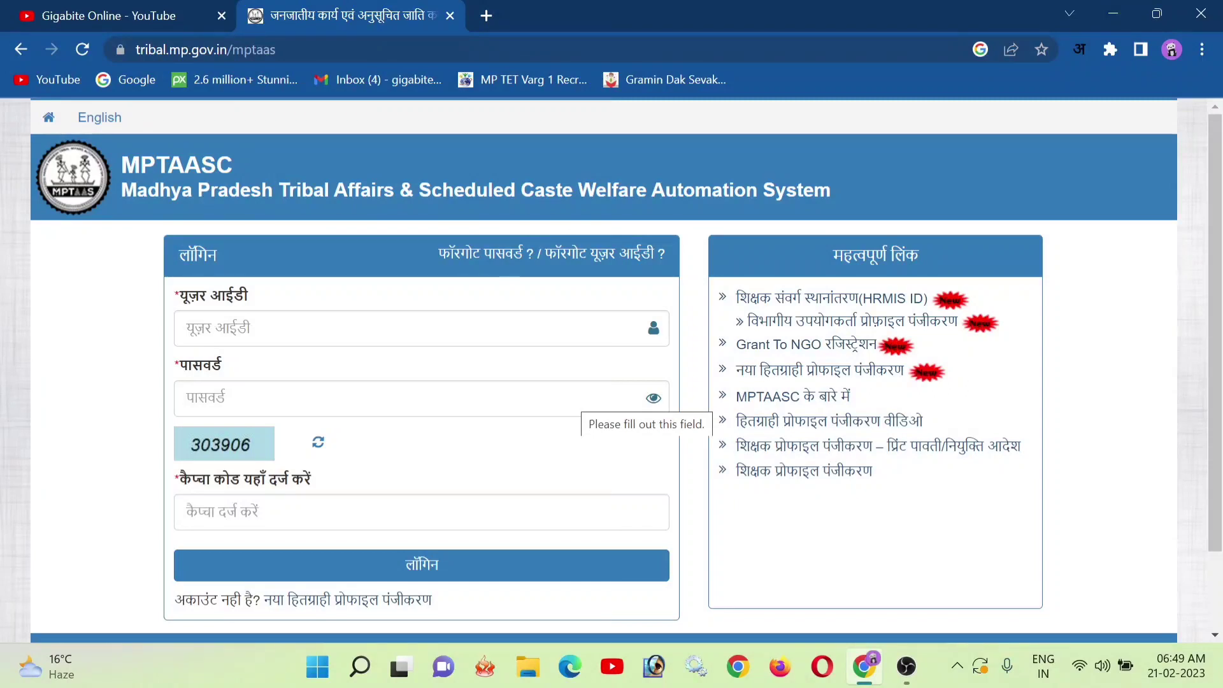
scroll(242, 399, down, 2)
scroll(242, 398, up, 2)
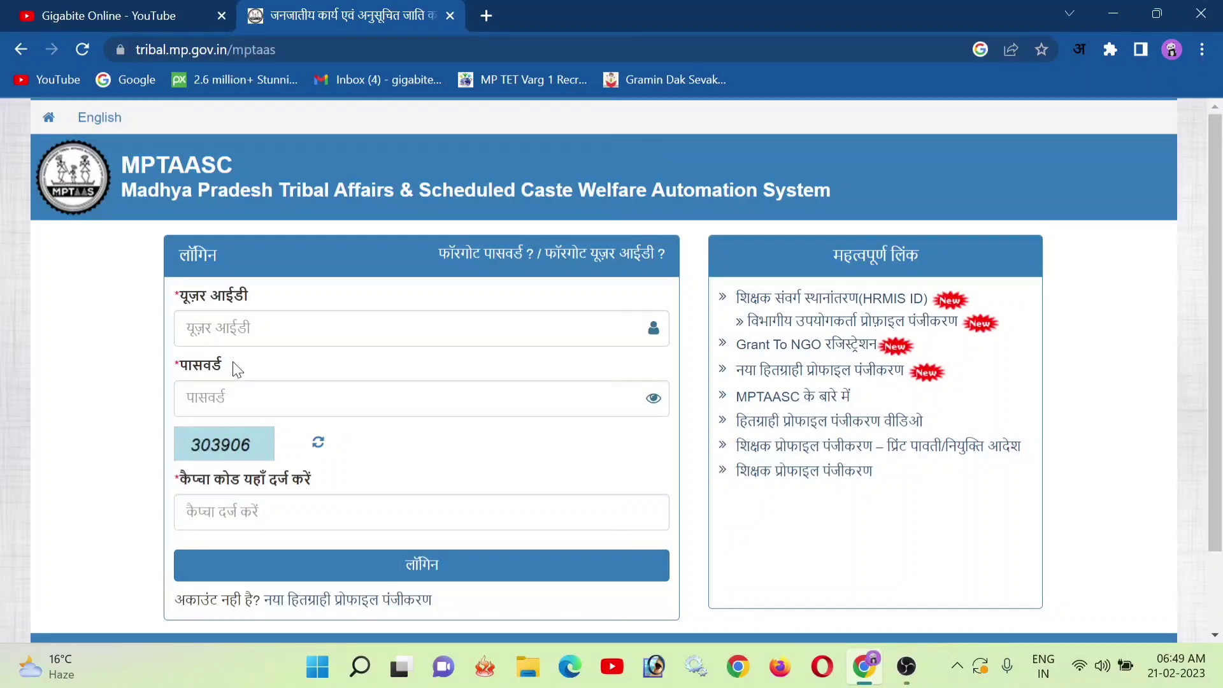
- Start a new beneficiary profile registration and scroll to its Personal Detail form
click(302, 606)
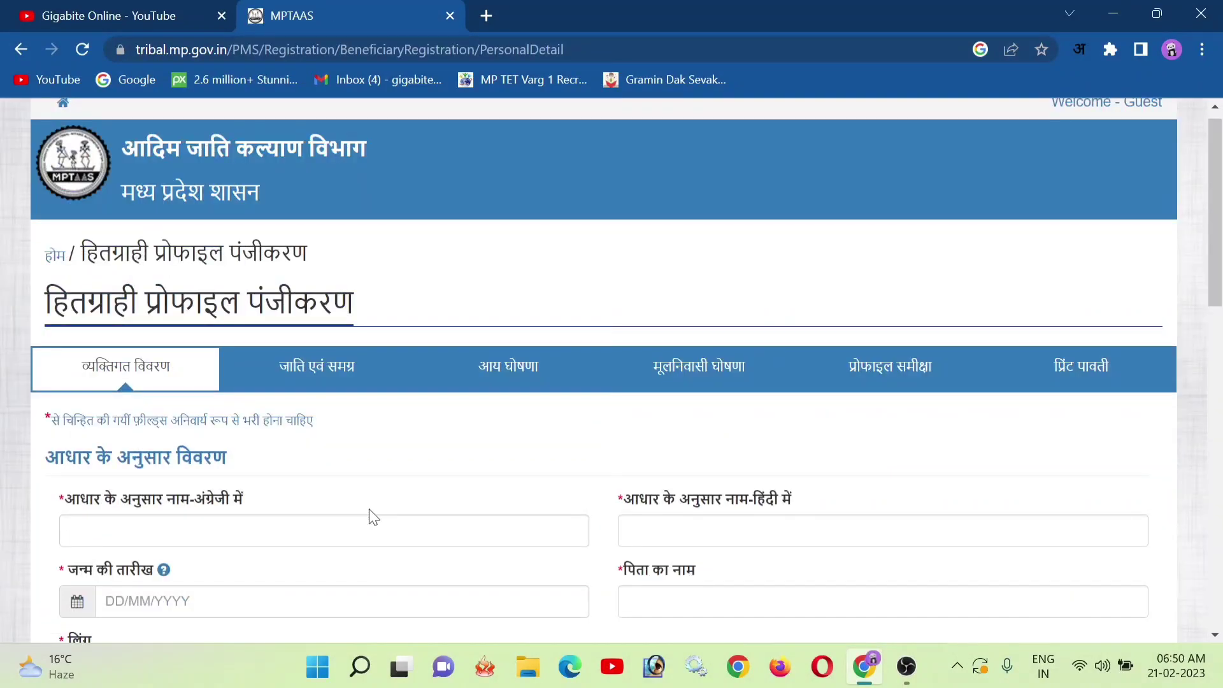
scroll(372, 516, down, 4)
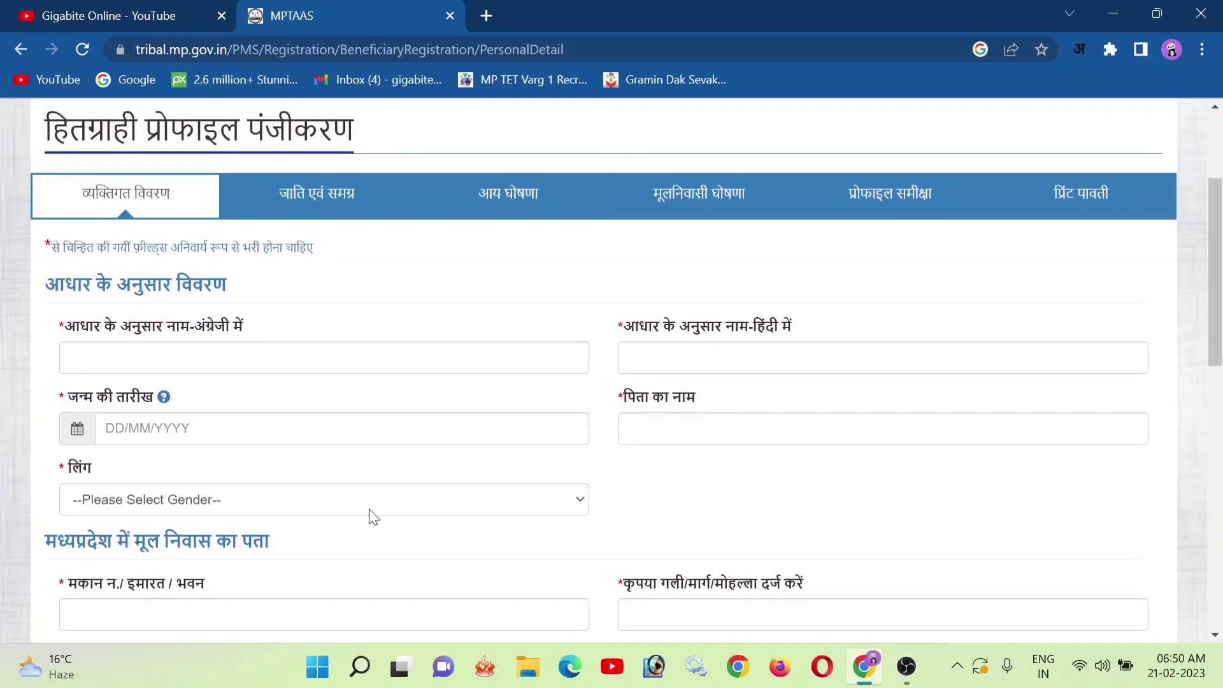
scroll(369, 510, down, 1)
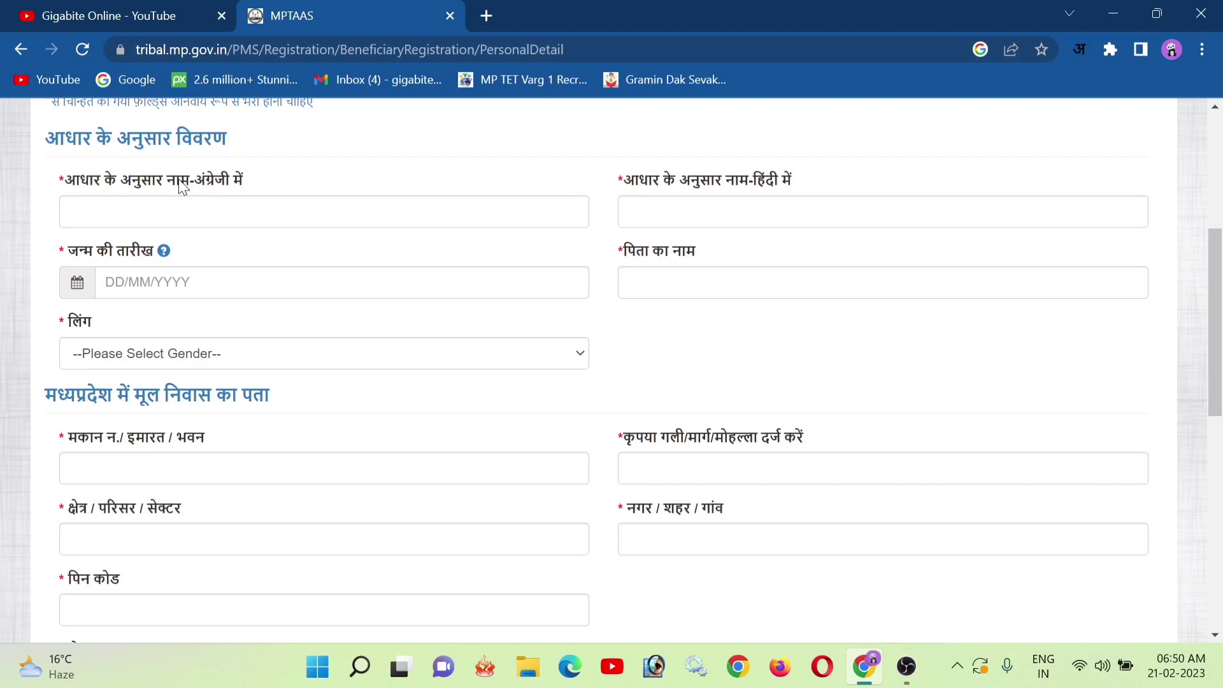
- Look over the English and Hindi Aadhaar name fields and the gender choices, leaving them empty
click(149, 205)
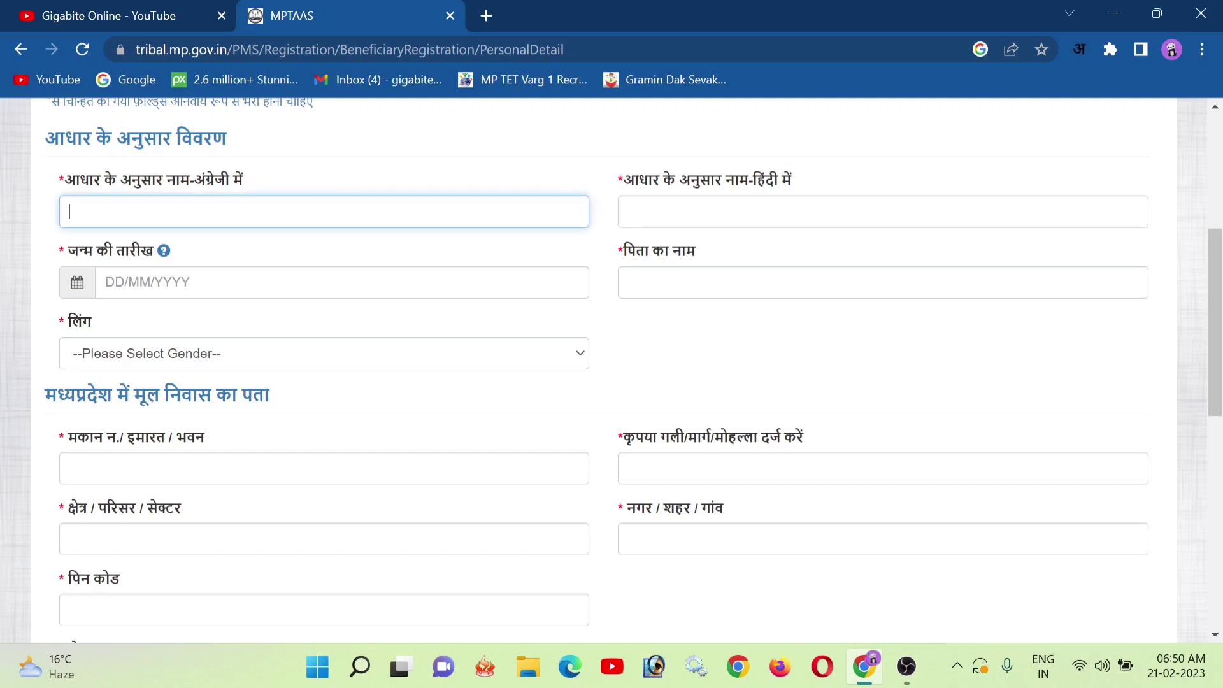
click(629, 212)
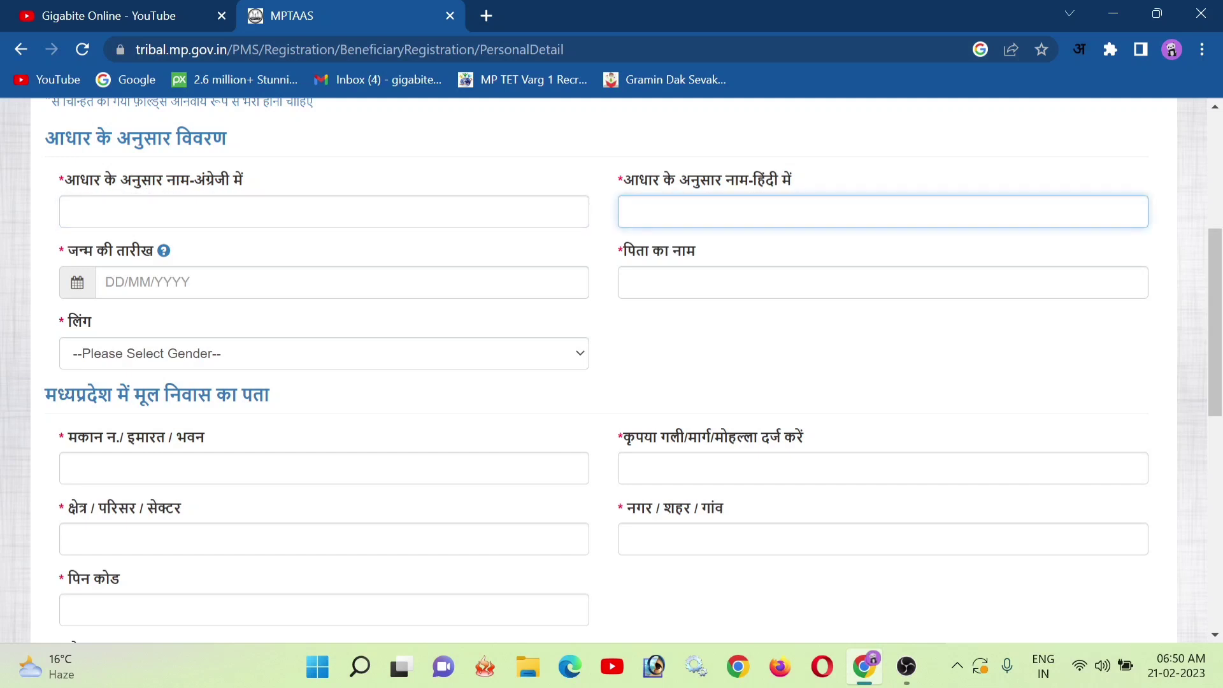
scroll(633, 368, down, 1)
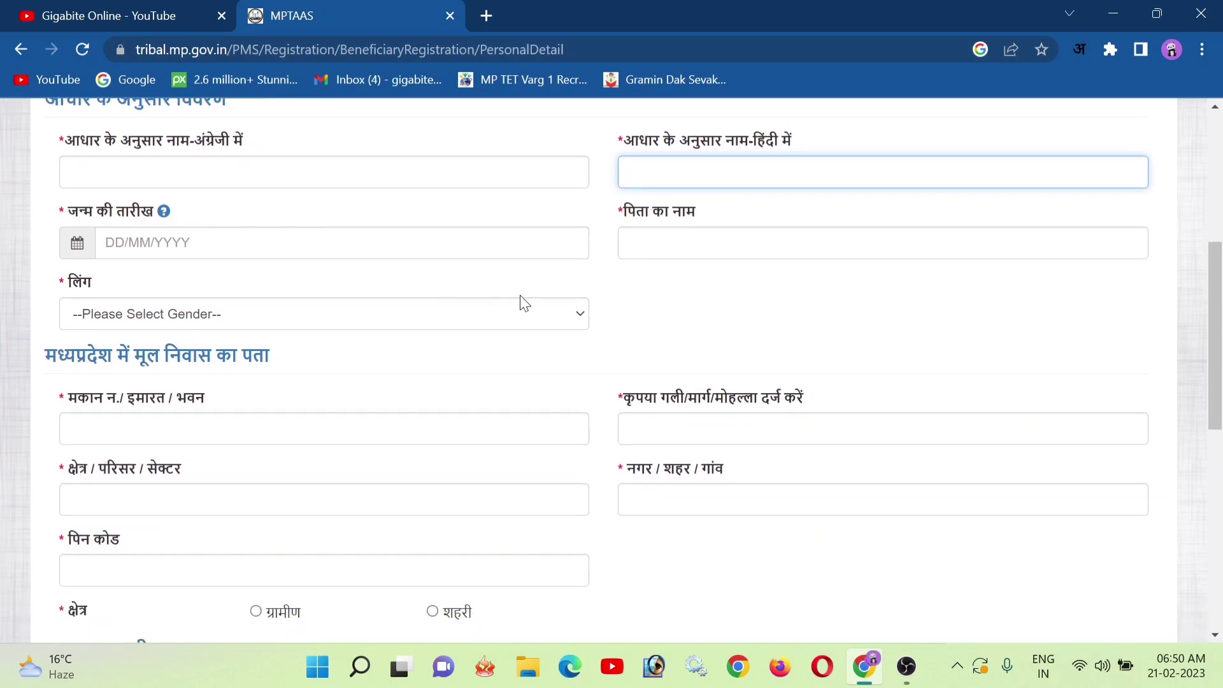
scroll(637, 286, down, 3)
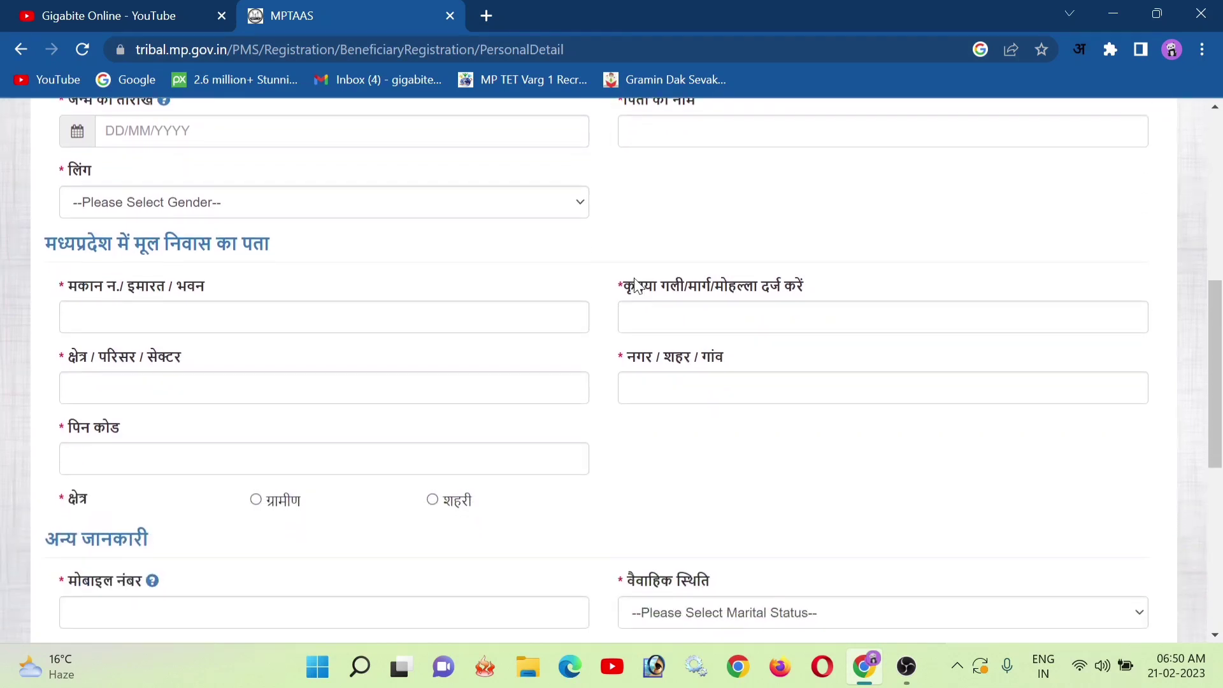
click(495, 203)
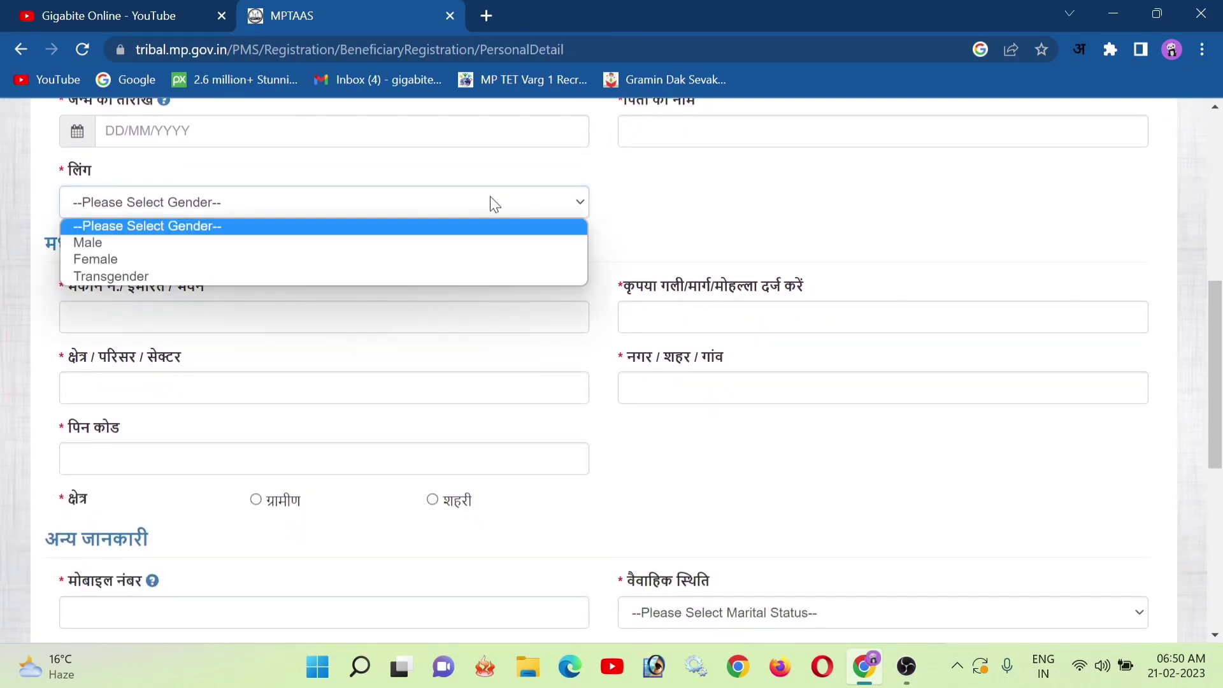
click(652, 202)
scroll(478, 274, down, 2)
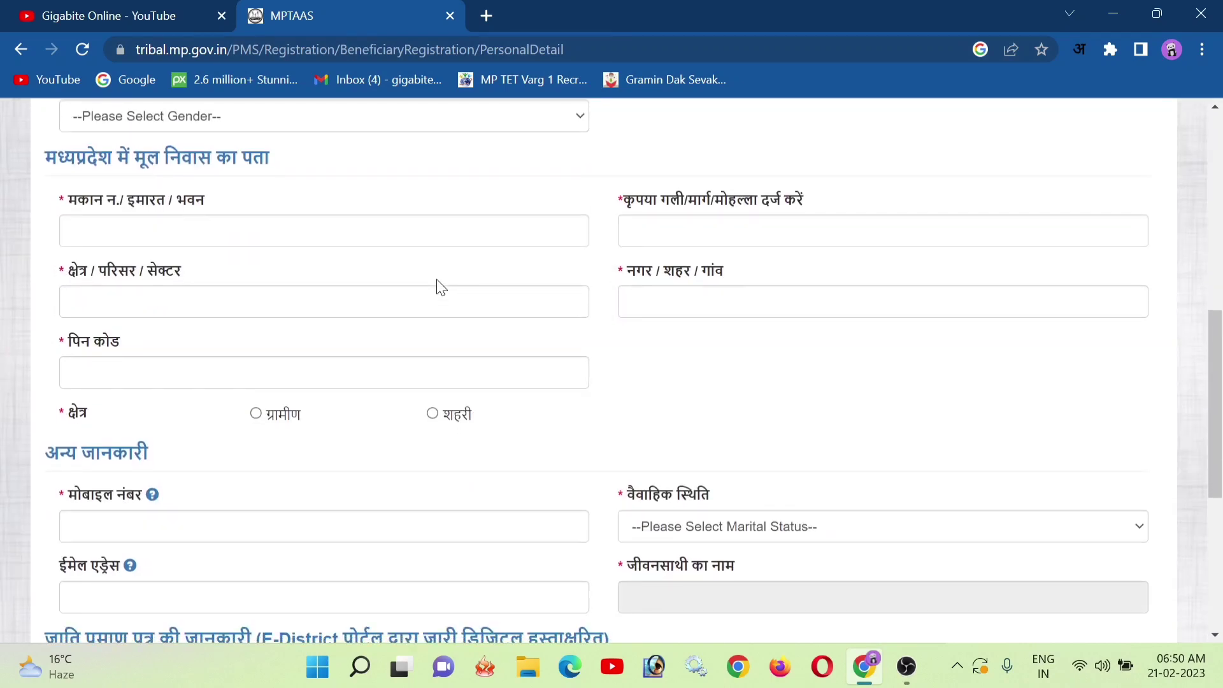
scroll(439, 282, down, 5)
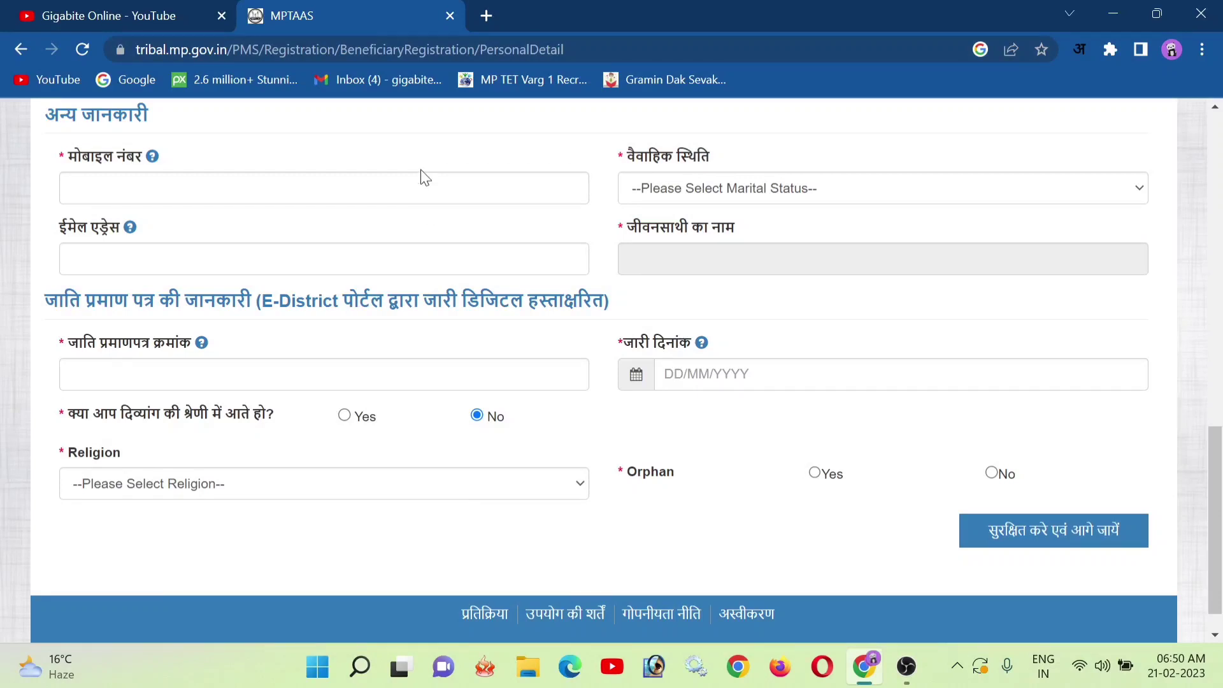
- Check the marital status choices and caste certificate number and issue date fields, leaving them blank
click(658, 191)
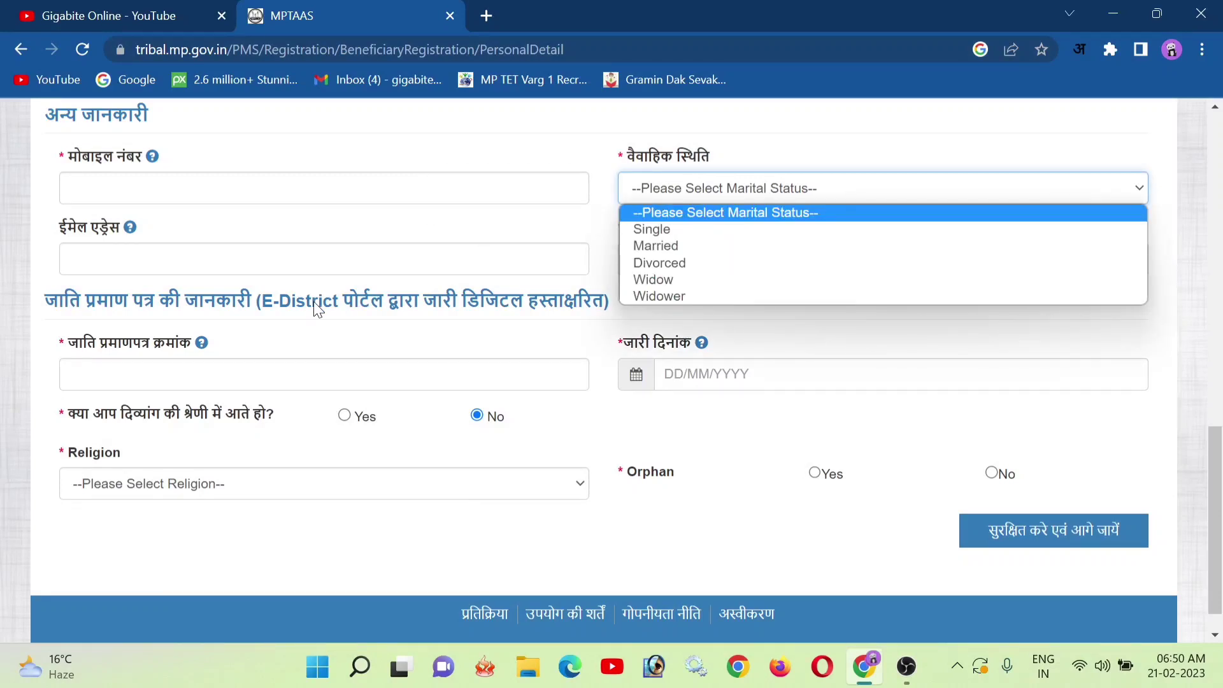
click(303, 287)
scroll(304, 286, down, 2)
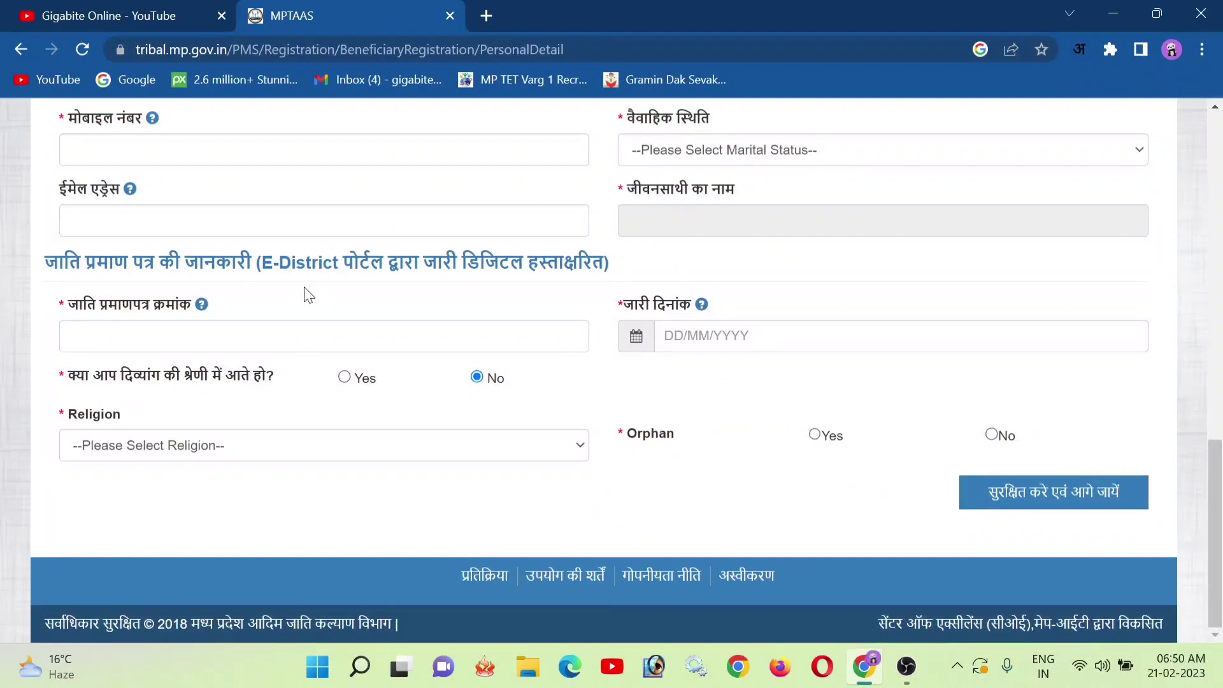
click(207, 325)
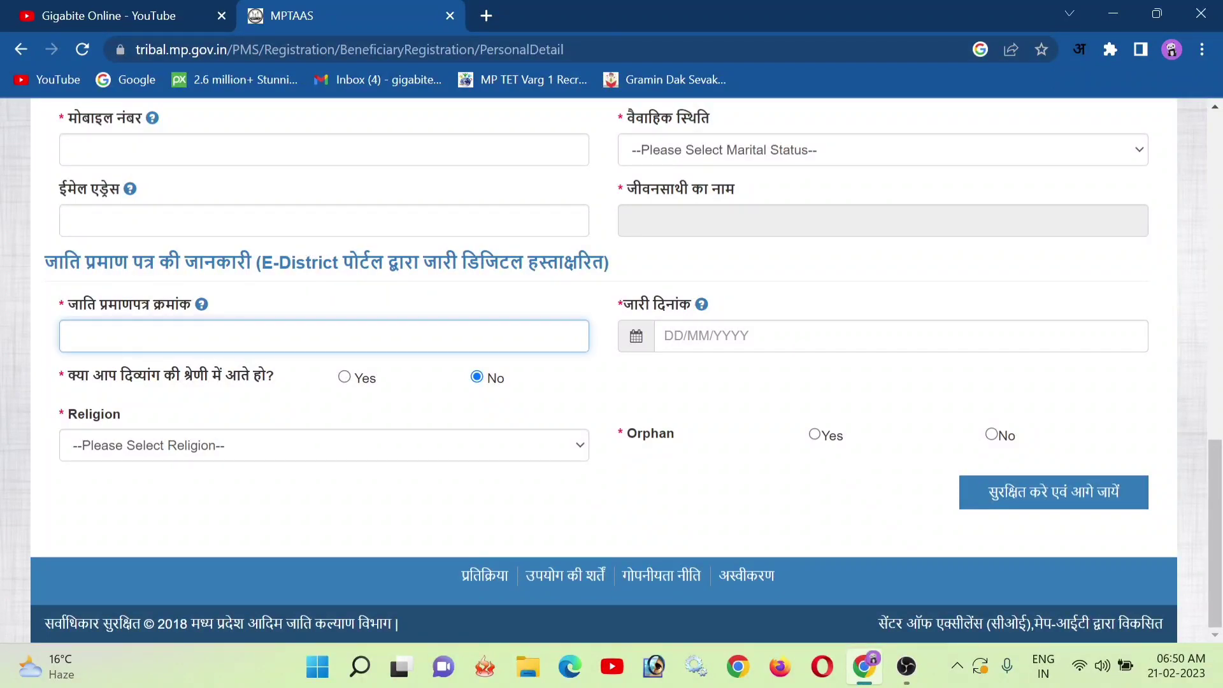
key(Tab)
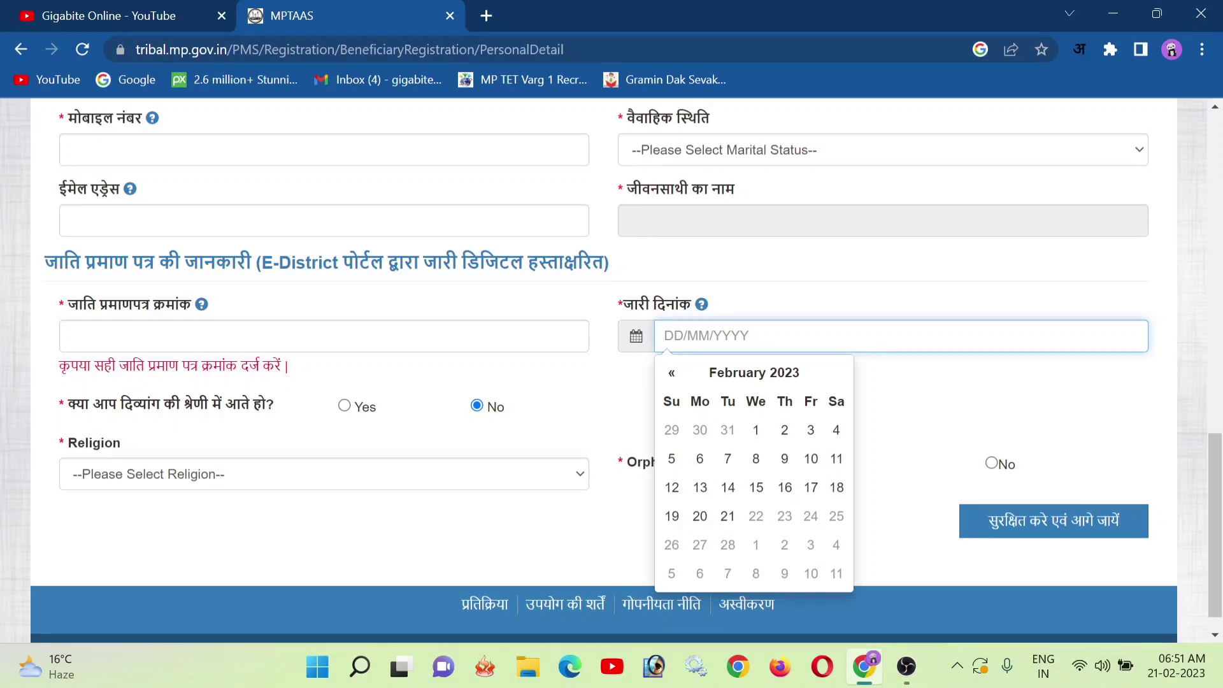
click(384, 446)
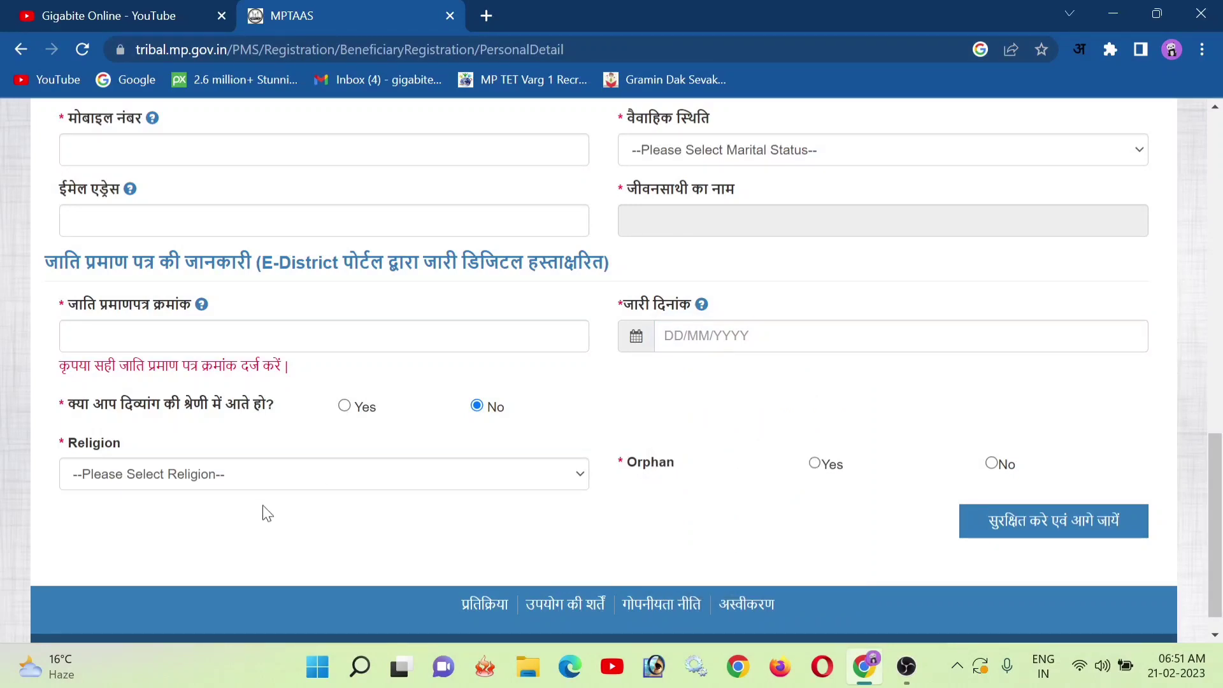
- View the religion list without choosing, then set Orphan to No
click(252, 484)
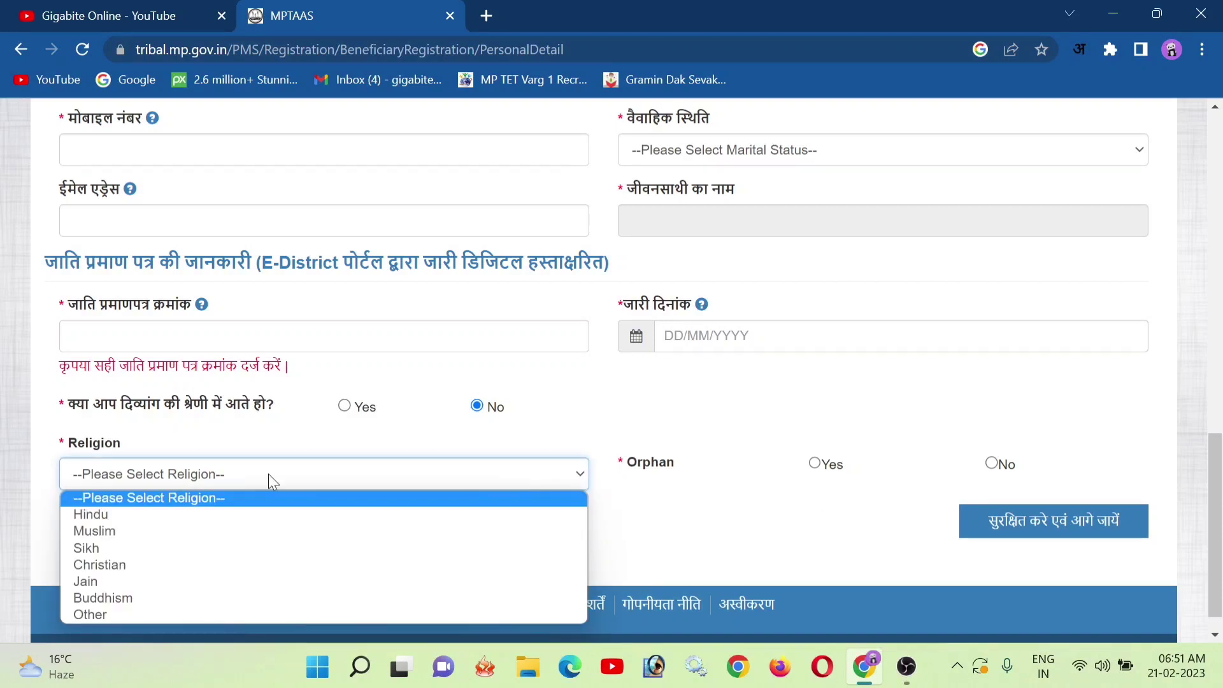
click(631, 446)
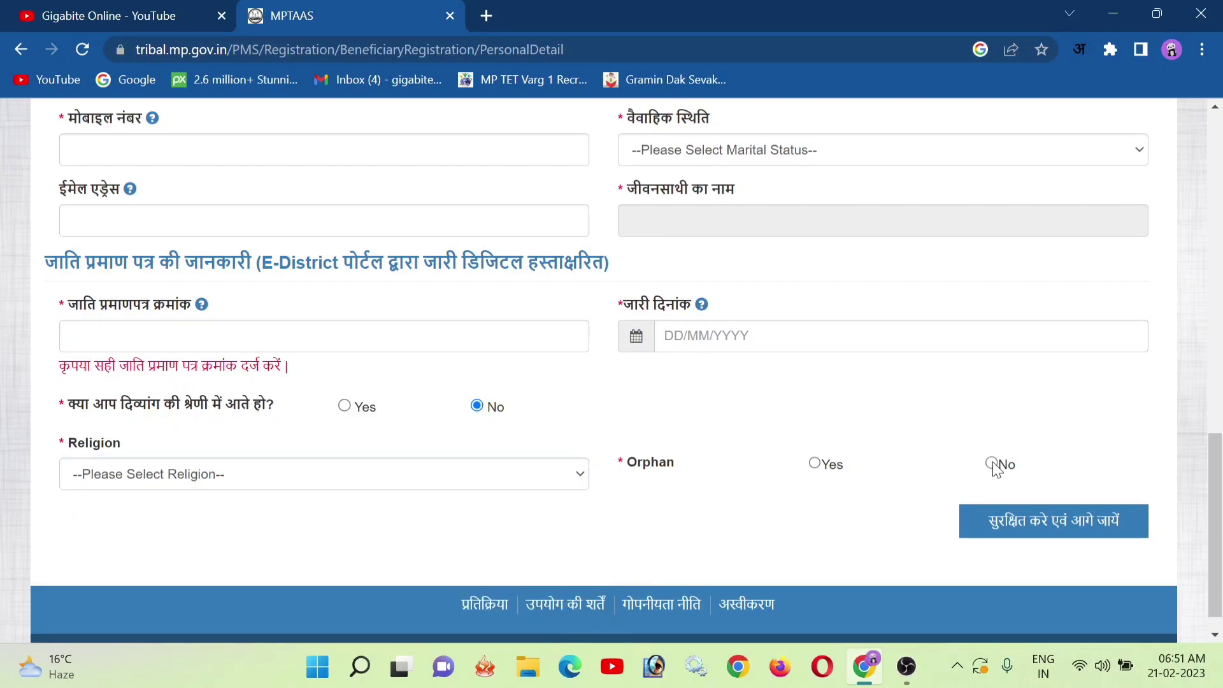
click(992, 463)
scroll(1008, 386, up, 10)
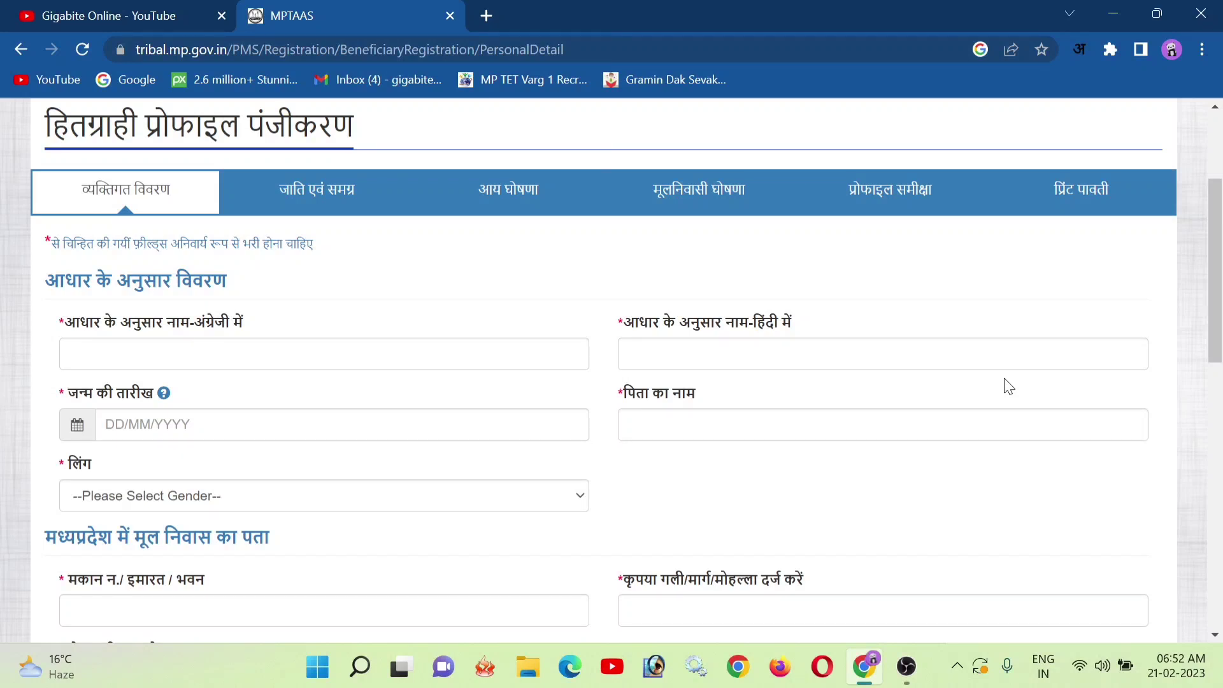
scroll(1008, 386, up, 3)
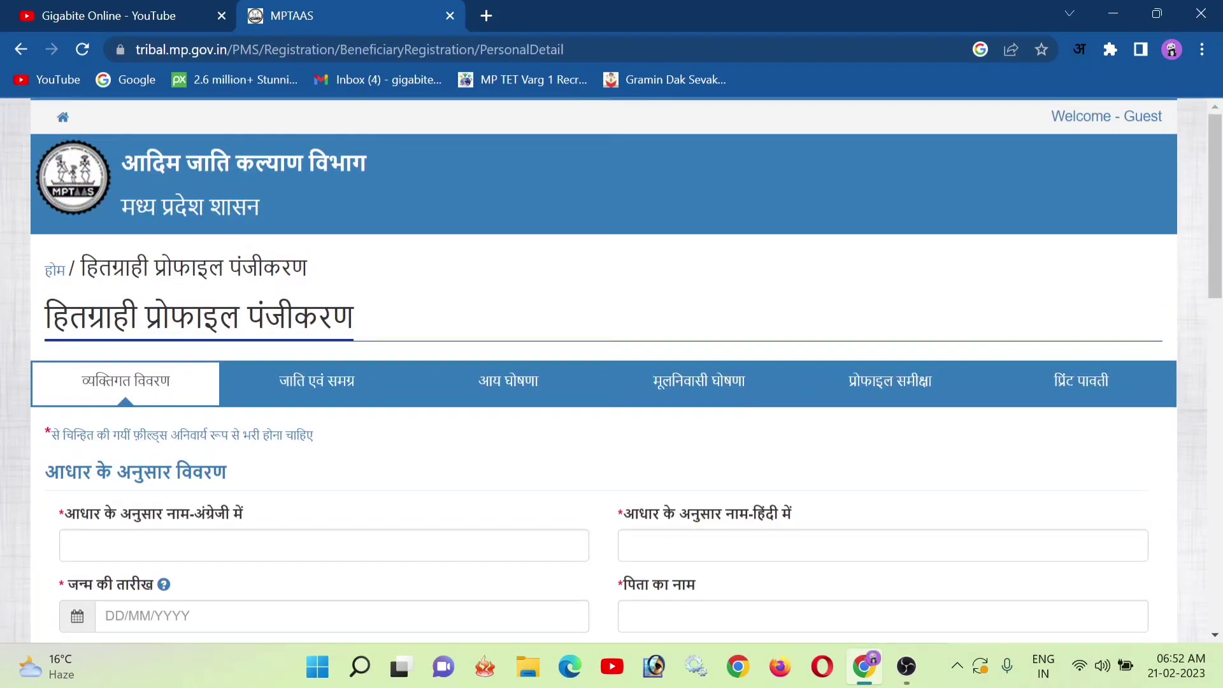
- Go back to the department home page, open MPTAASC in a new tab and dismiss the notice
click(54, 270)
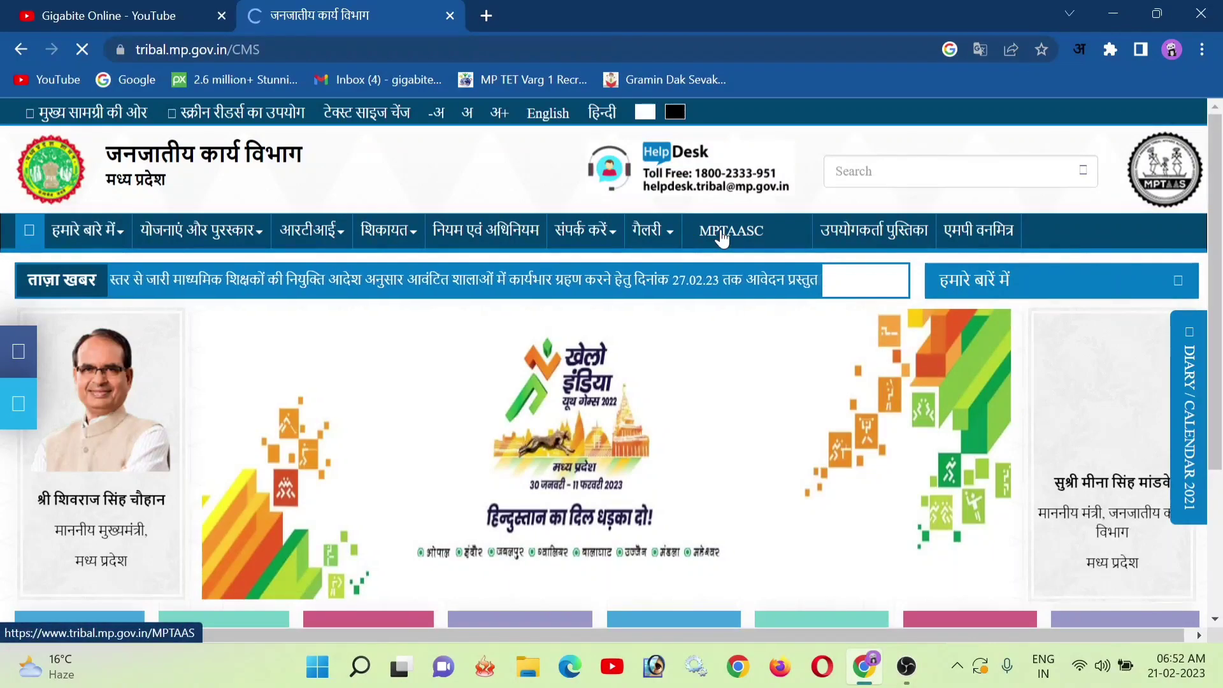
click(721, 230)
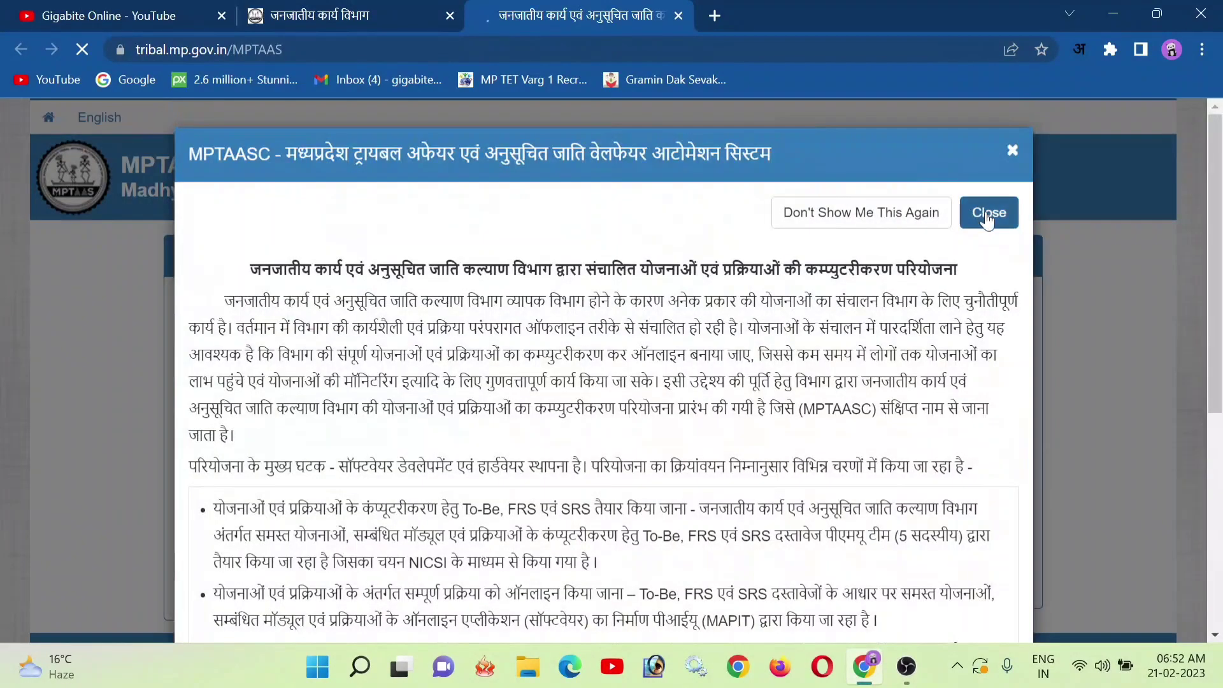
click(988, 212)
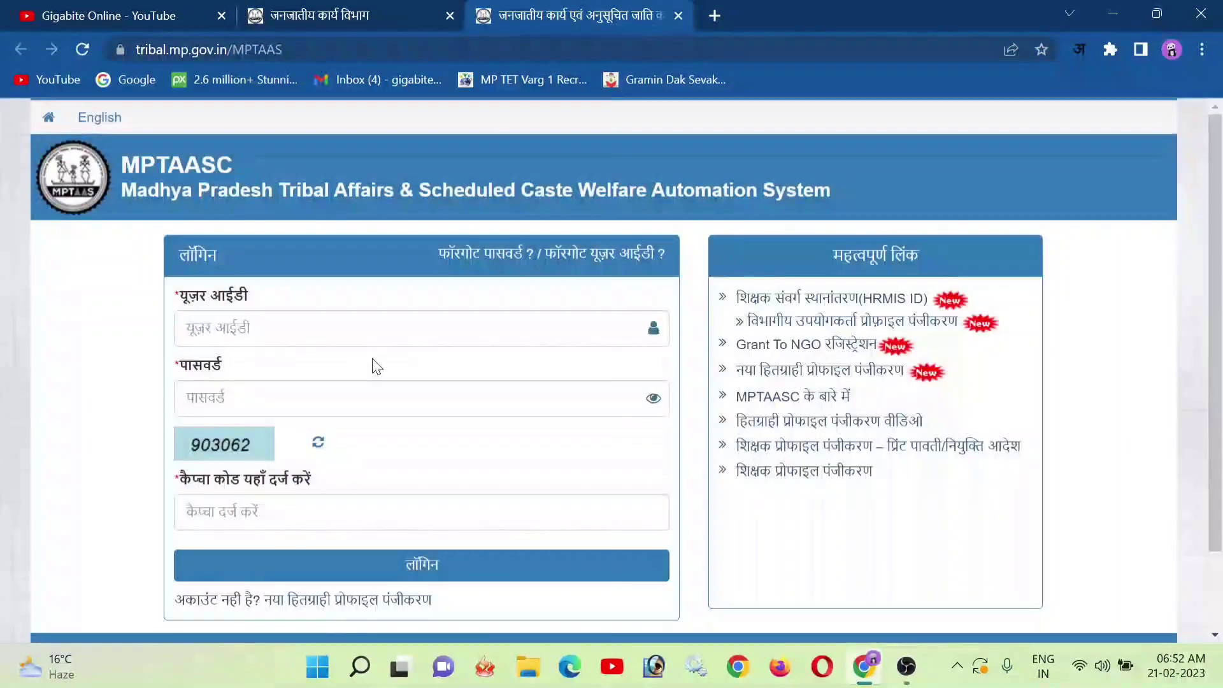
click(368, 333)
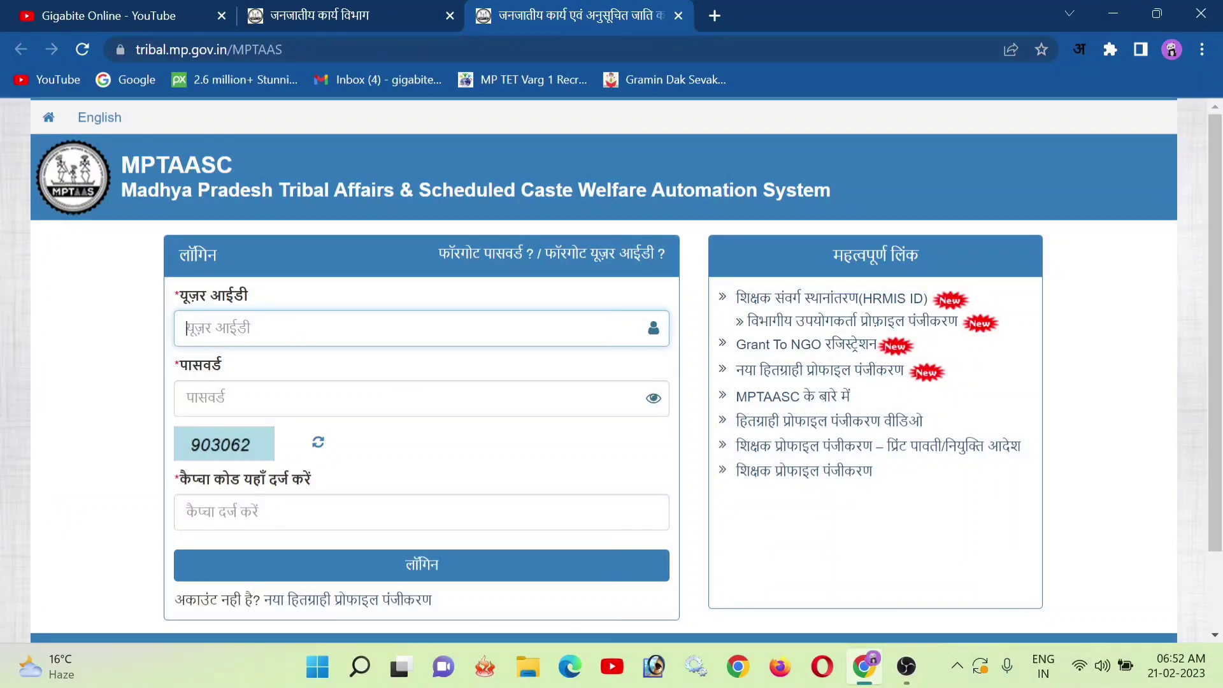
- Log in using the saved user ID and password plus the displayed captcha code
text(PR)
key(Down)
key(Return)
click(318, 512)
text(9)
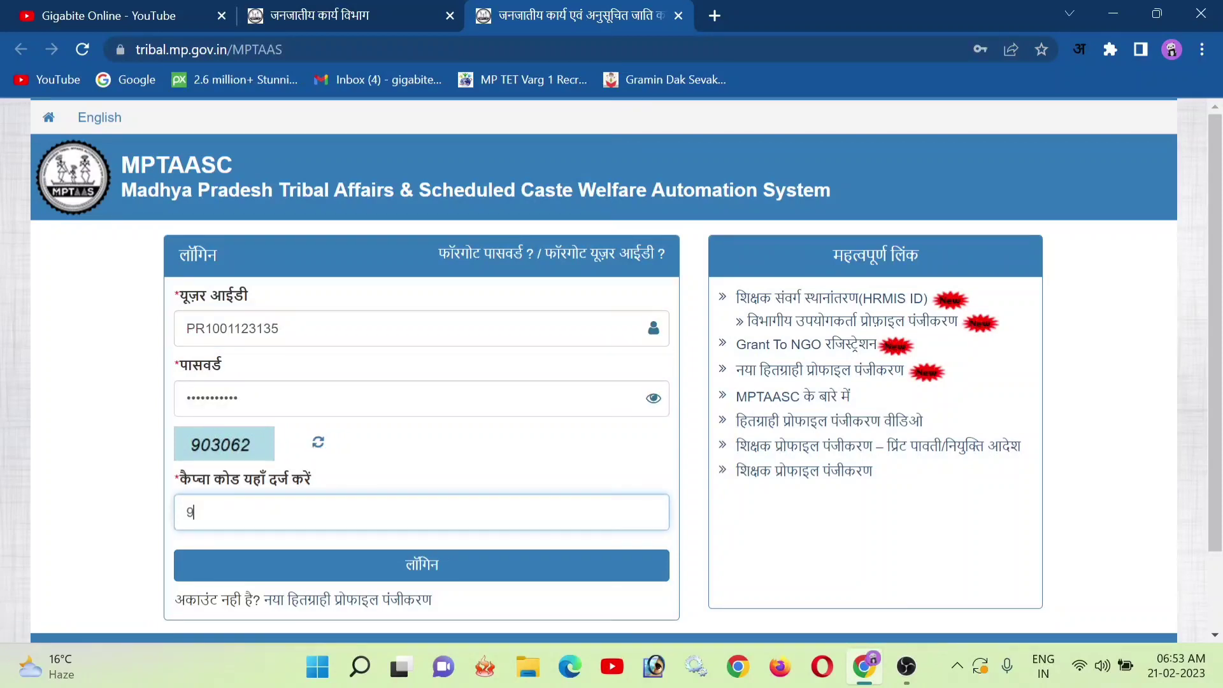
text(03062)
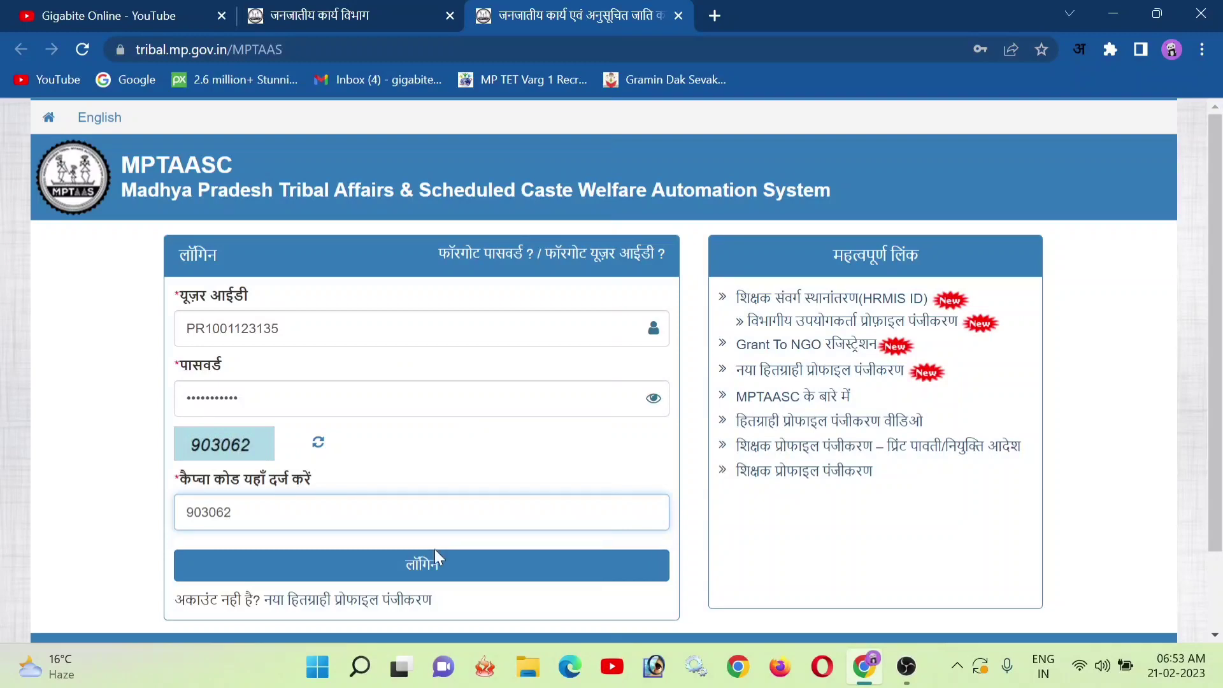
click(435, 550)
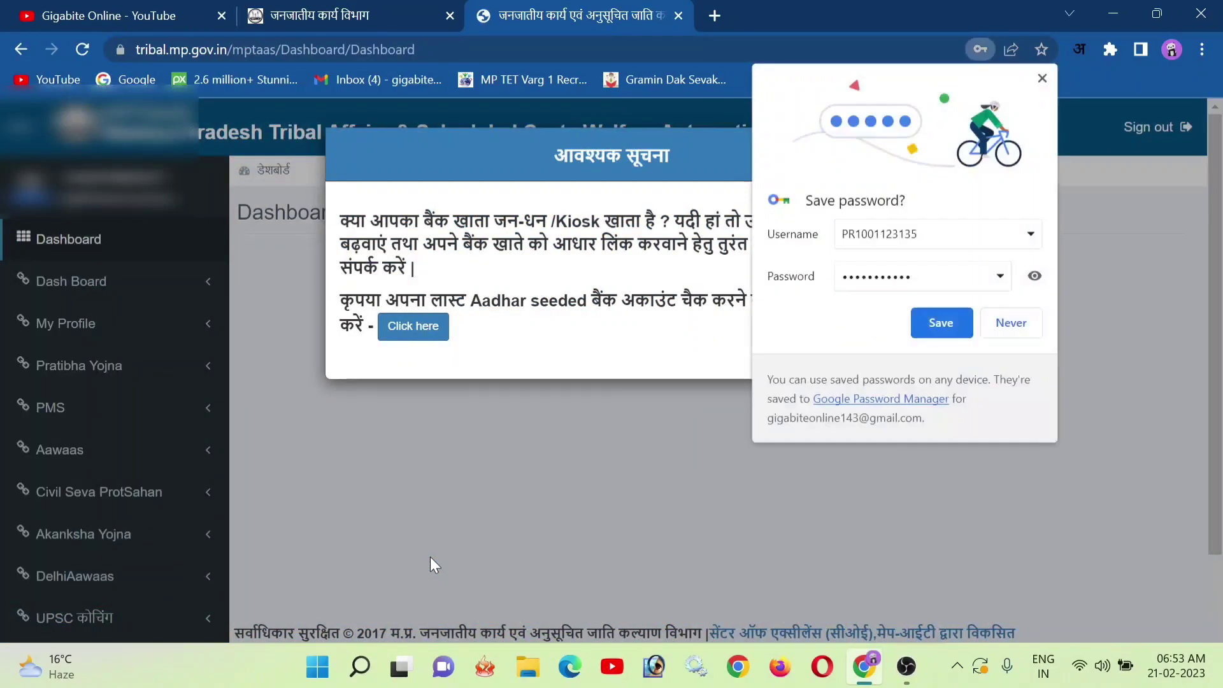
- Decline saving the password and close the bank-account notice over the dashboard
click(1026, 325)
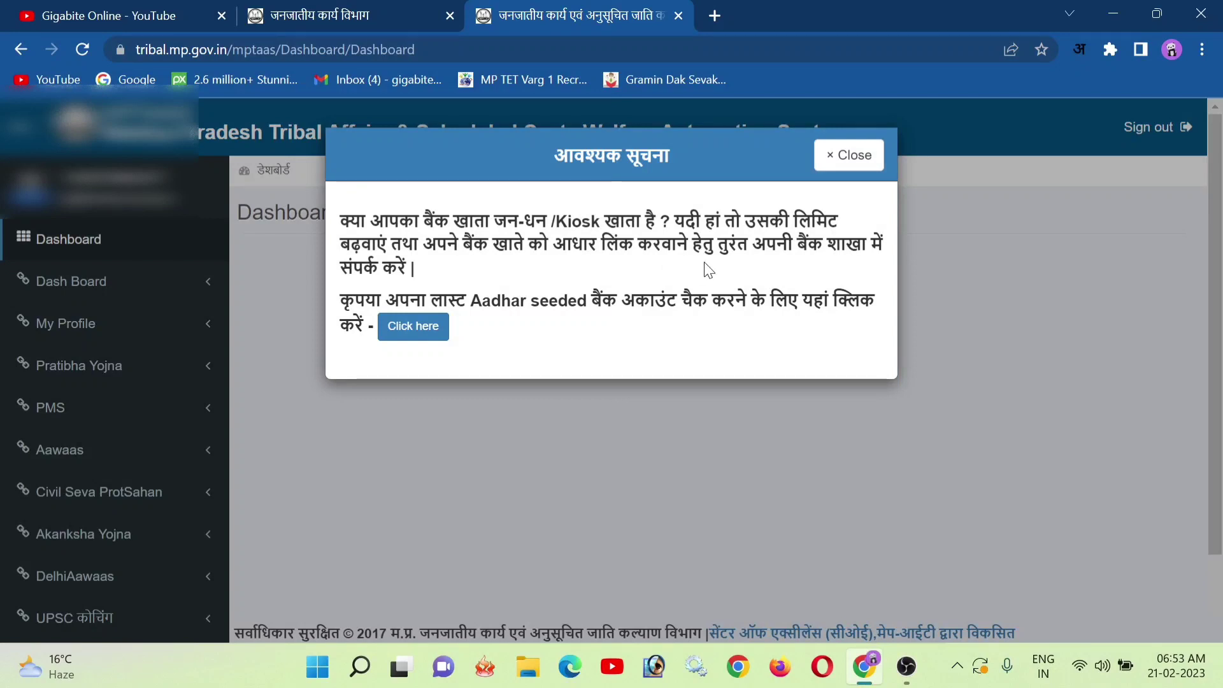
click(872, 164)
scroll(392, 380, down, 2)
scroll(390, 376, up, 1)
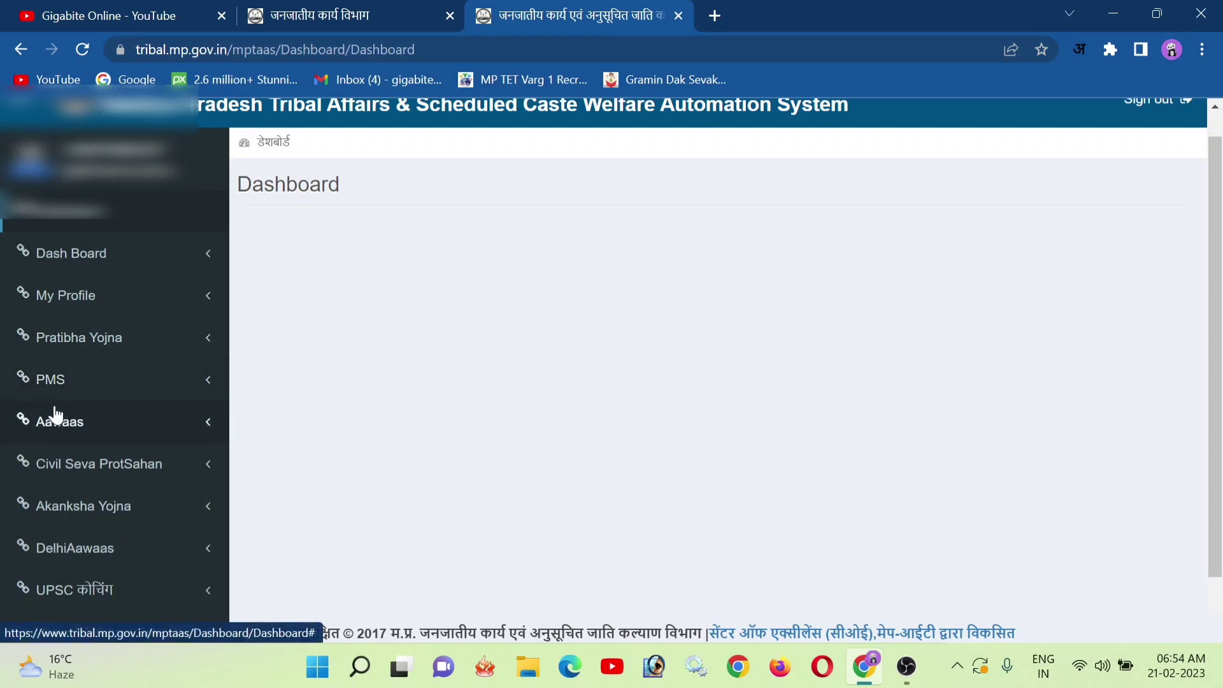
- Expand Aawaas in the sidebar and open its Application Apply page
click(81, 431)
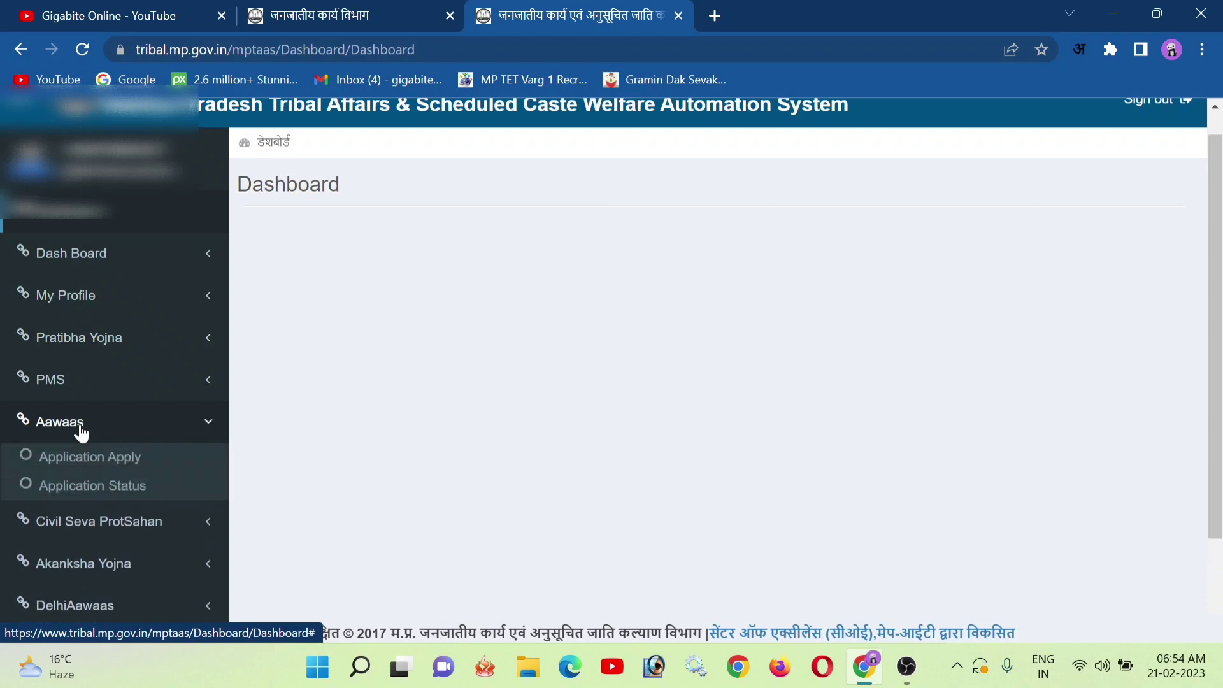
click(81, 467)
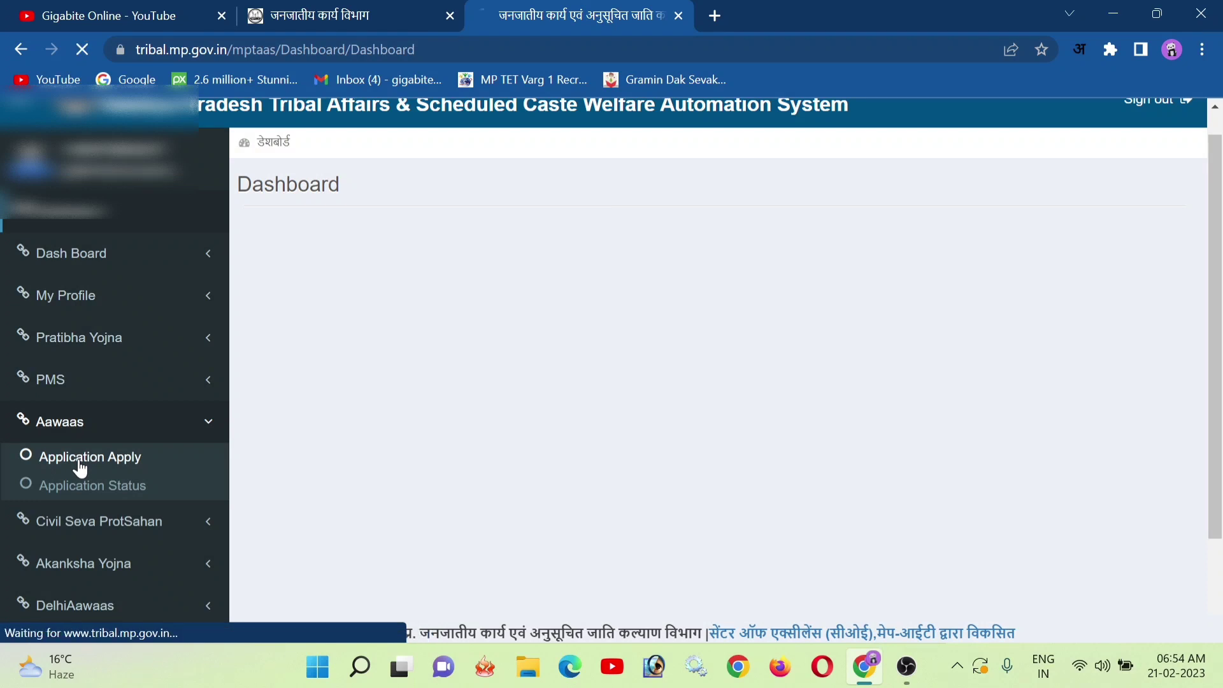
scroll(421, 492, down, 2)
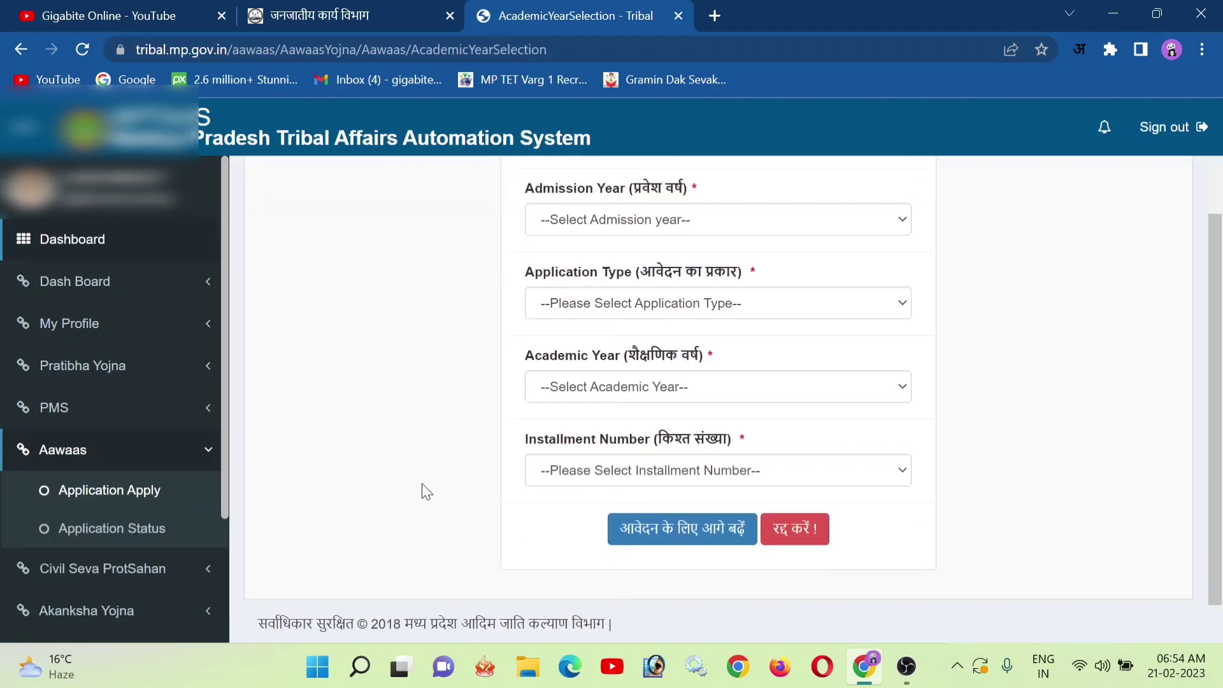
scroll(420, 492, up, 2)
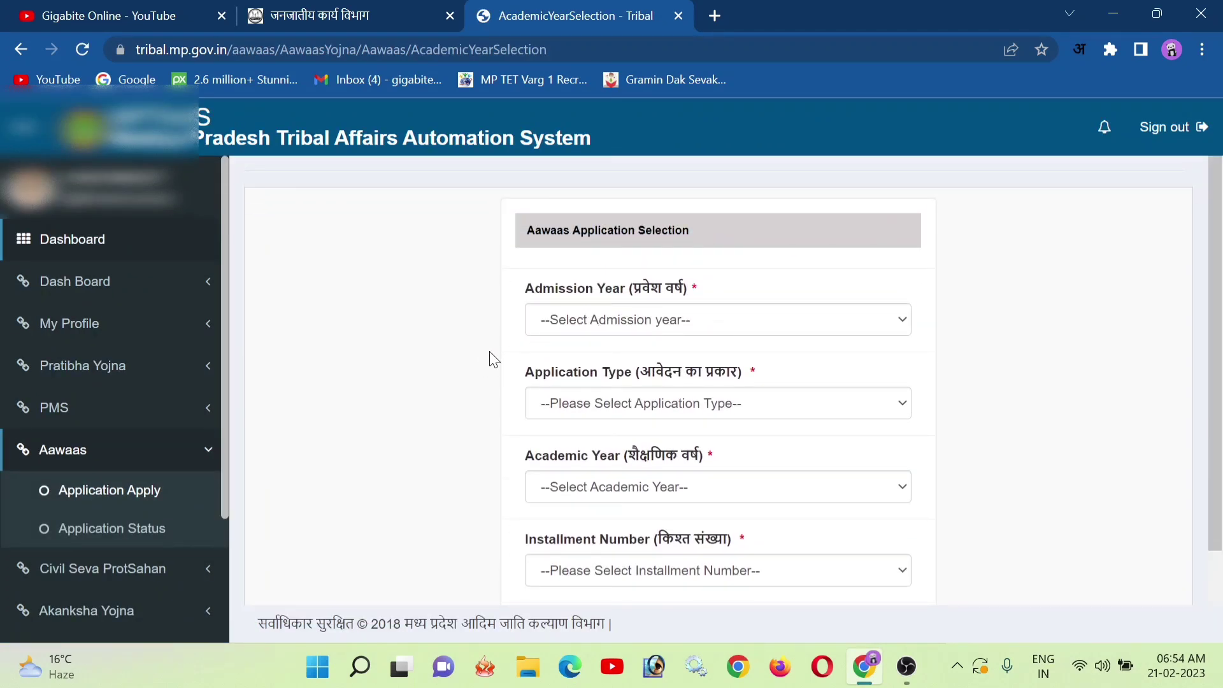
- Set admission year to 2021-22 and application type to Fresh
click(602, 322)
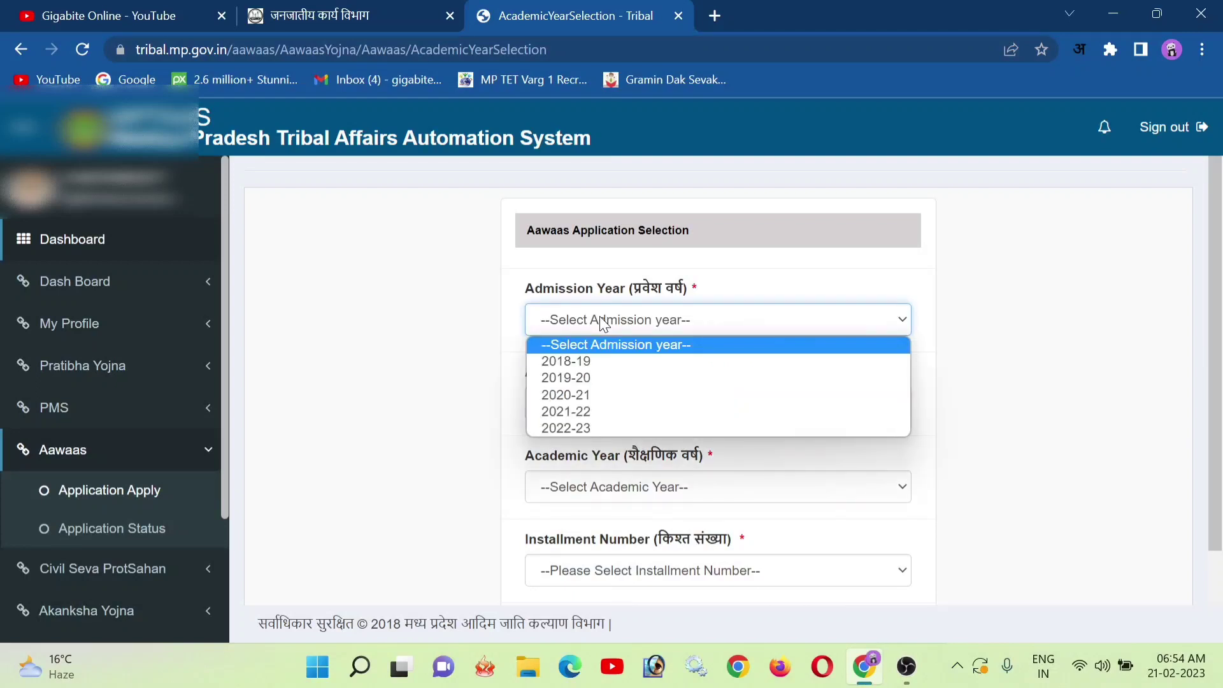
click(598, 410)
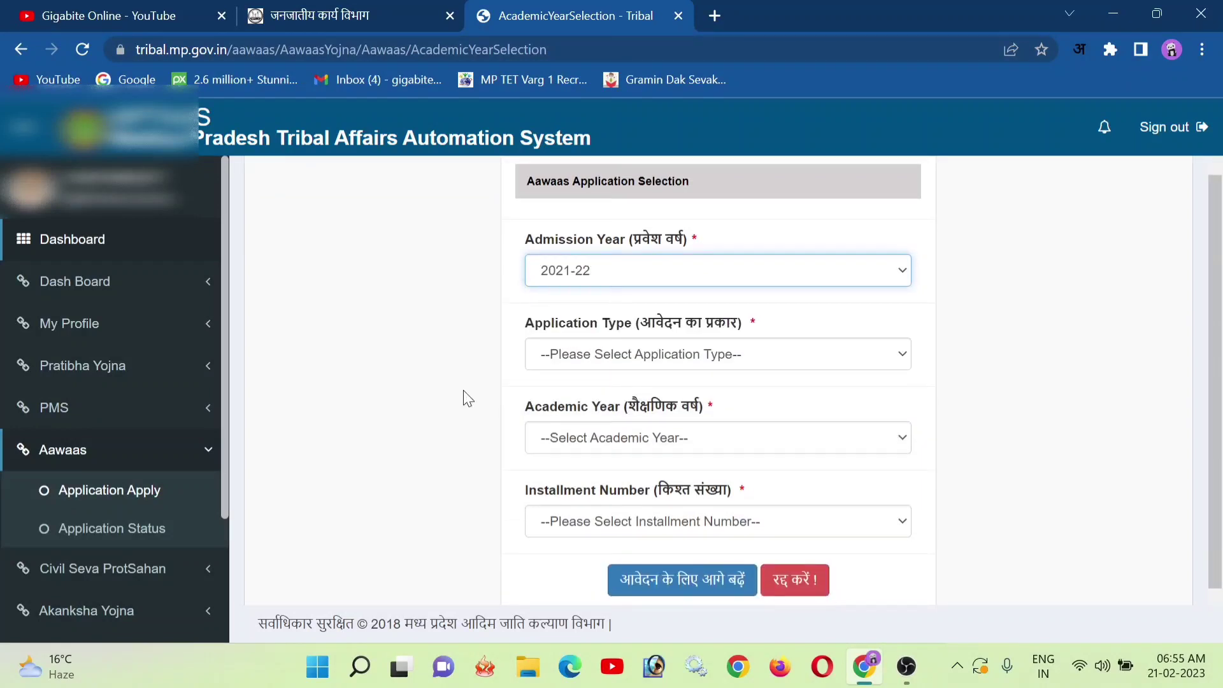
click(599, 357)
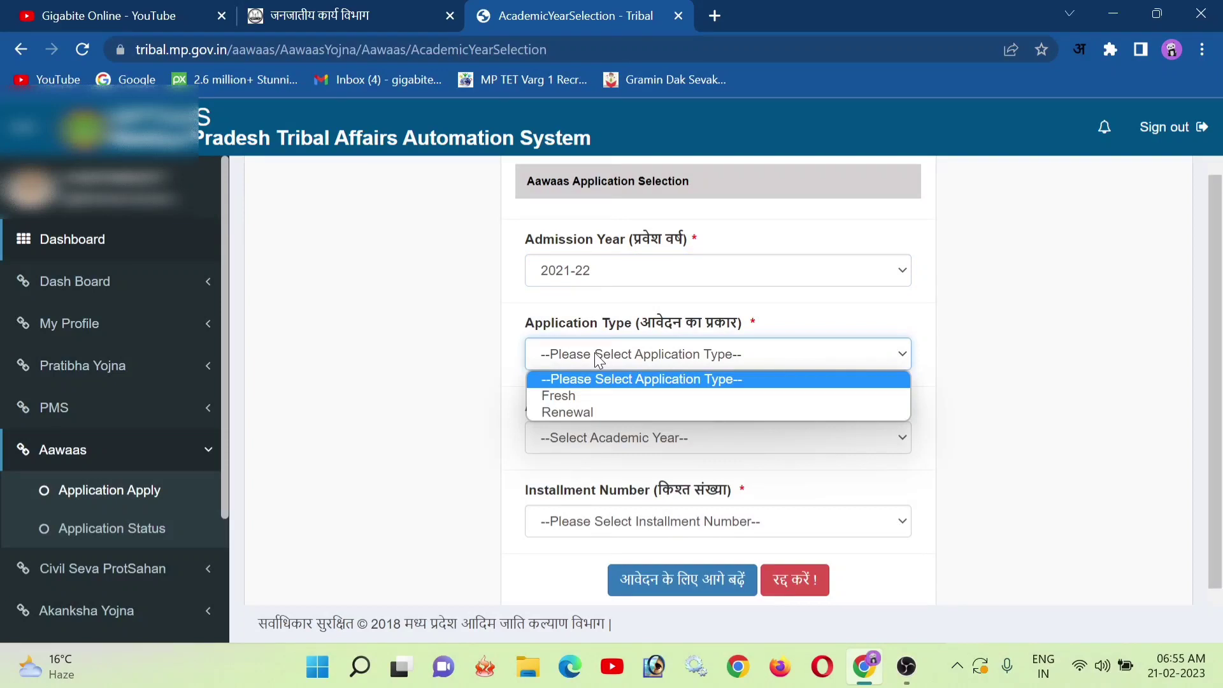
click(578, 397)
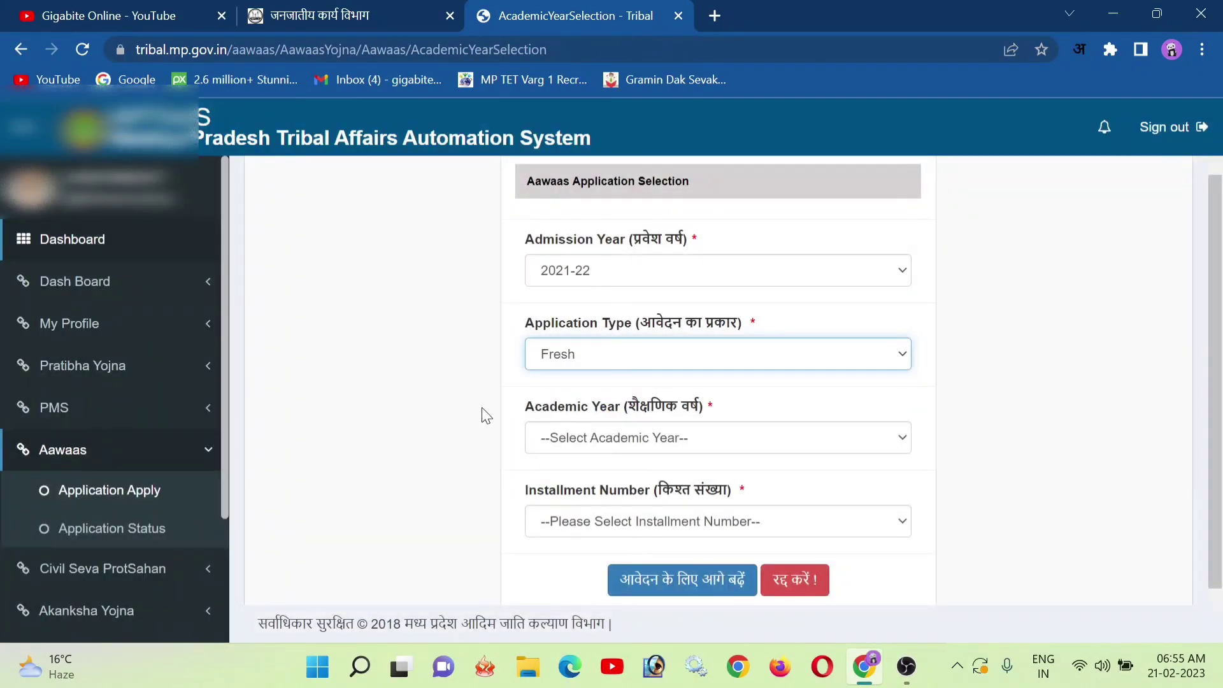
scroll(472, 428, down, 1)
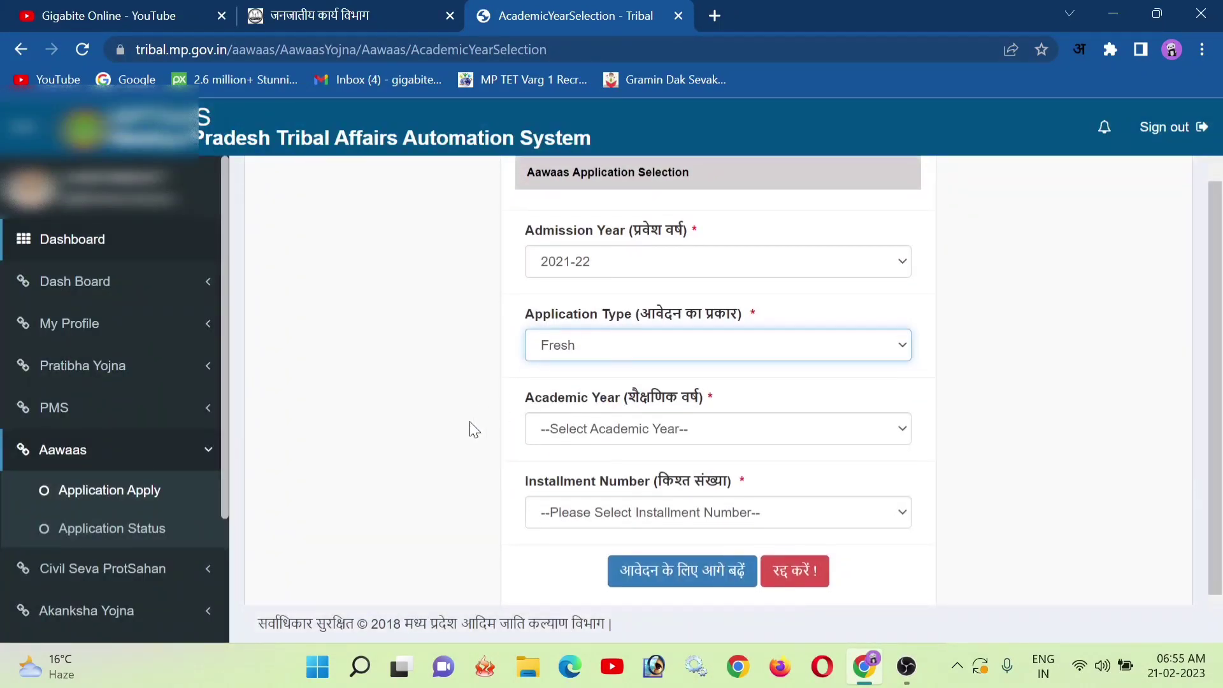
- Choose academic year 2021-22 (1st Year) and 1st Installment, then proceed to the application
click(580, 389)
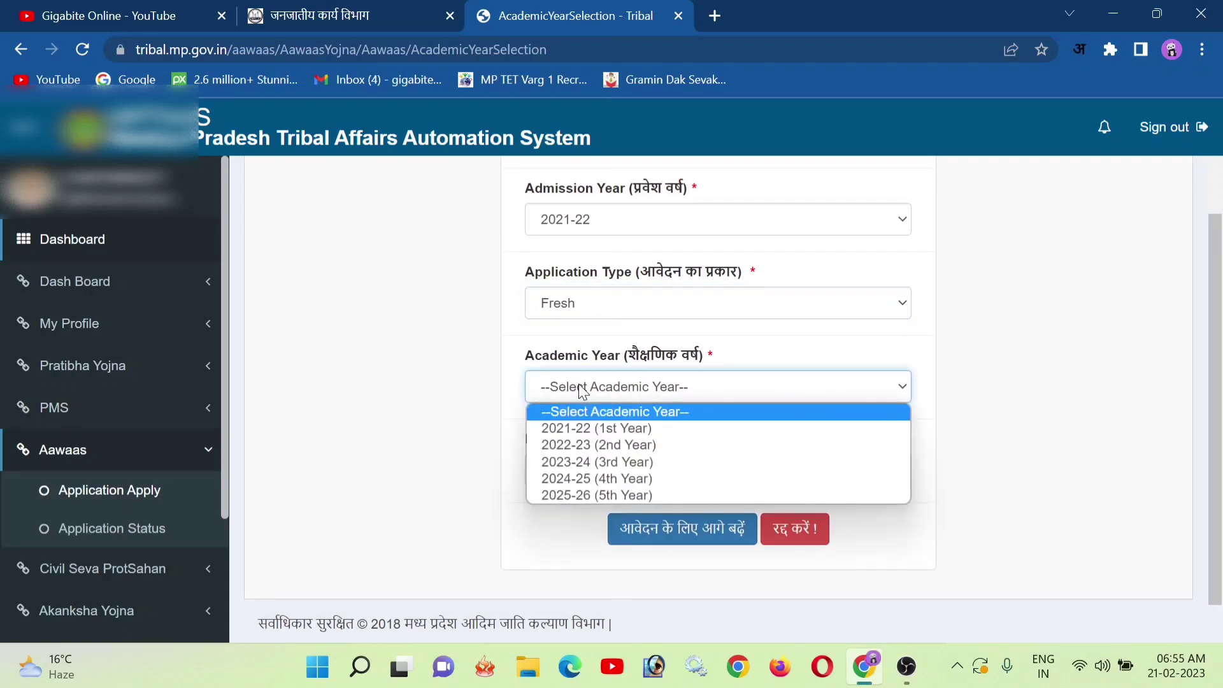
click(624, 430)
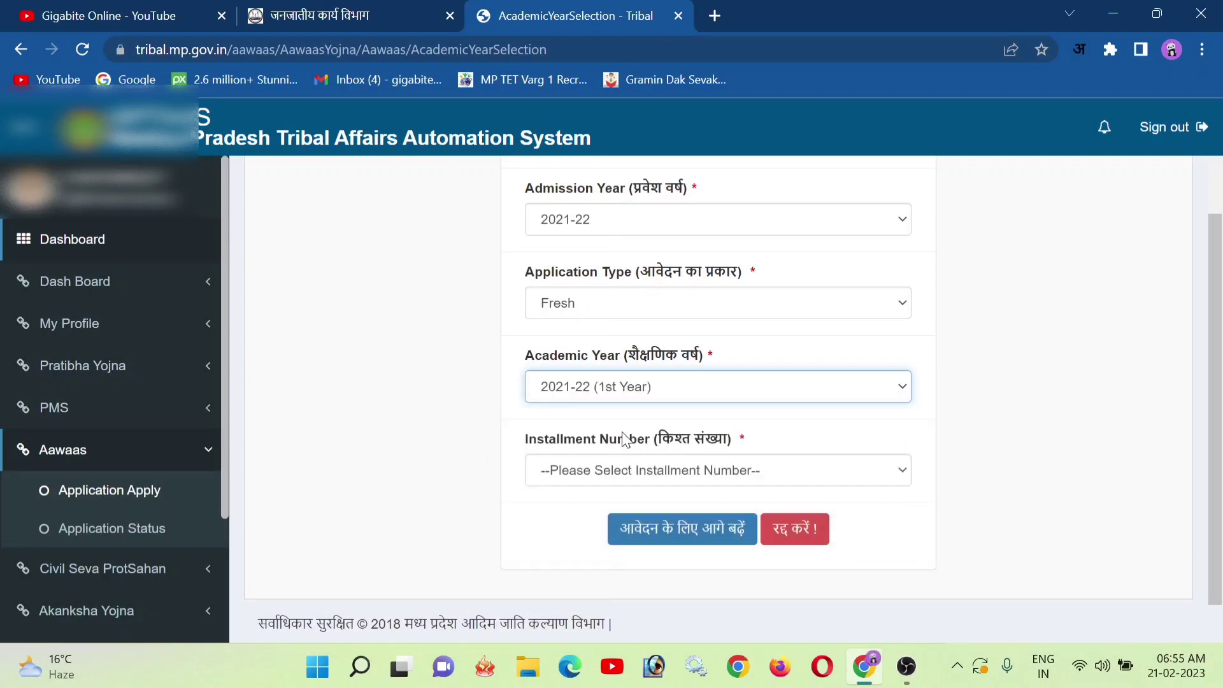
click(606, 469)
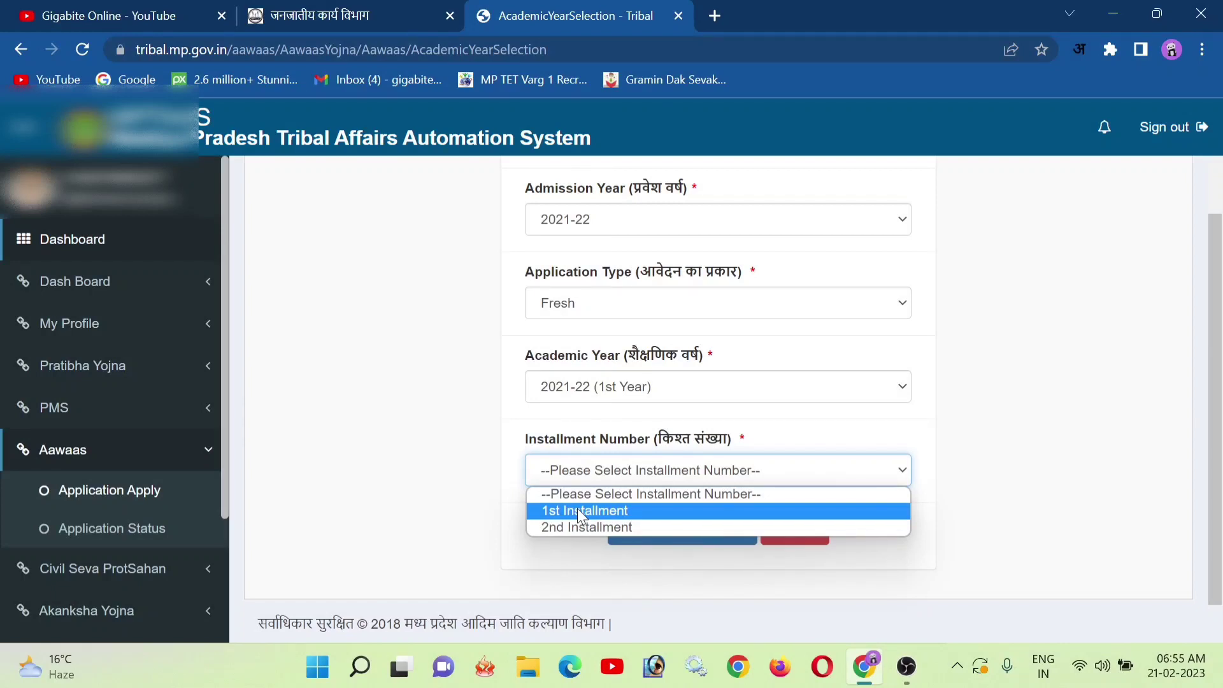
click(577, 515)
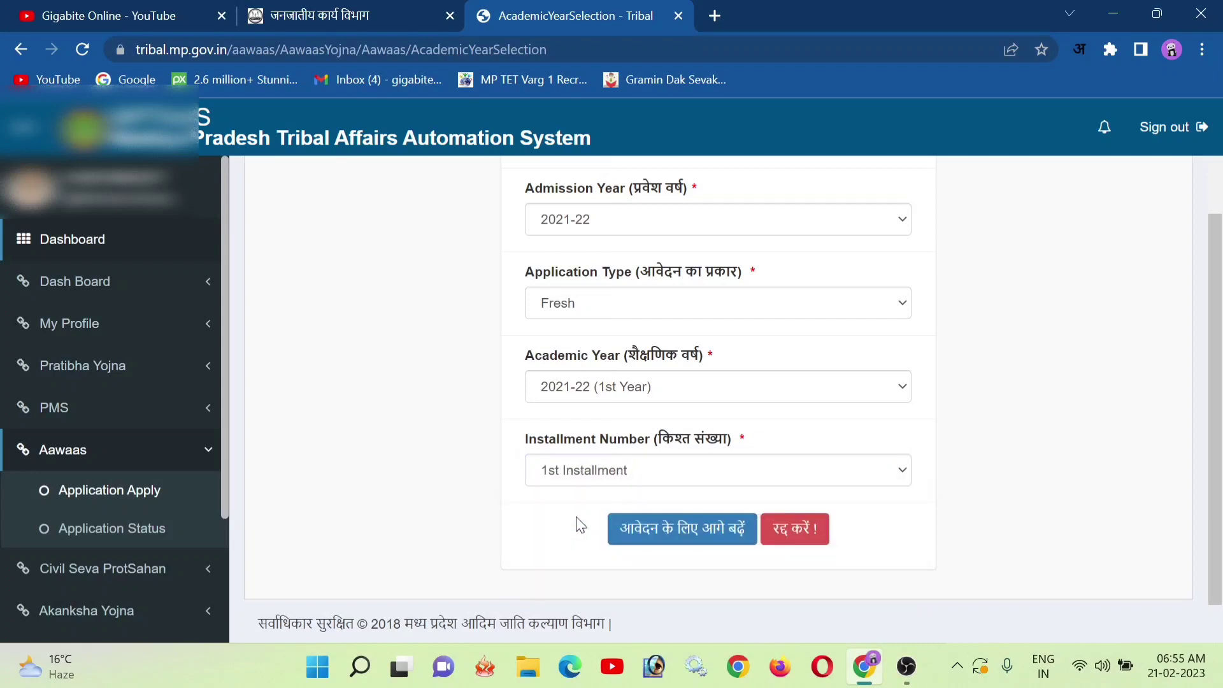
click(640, 534)
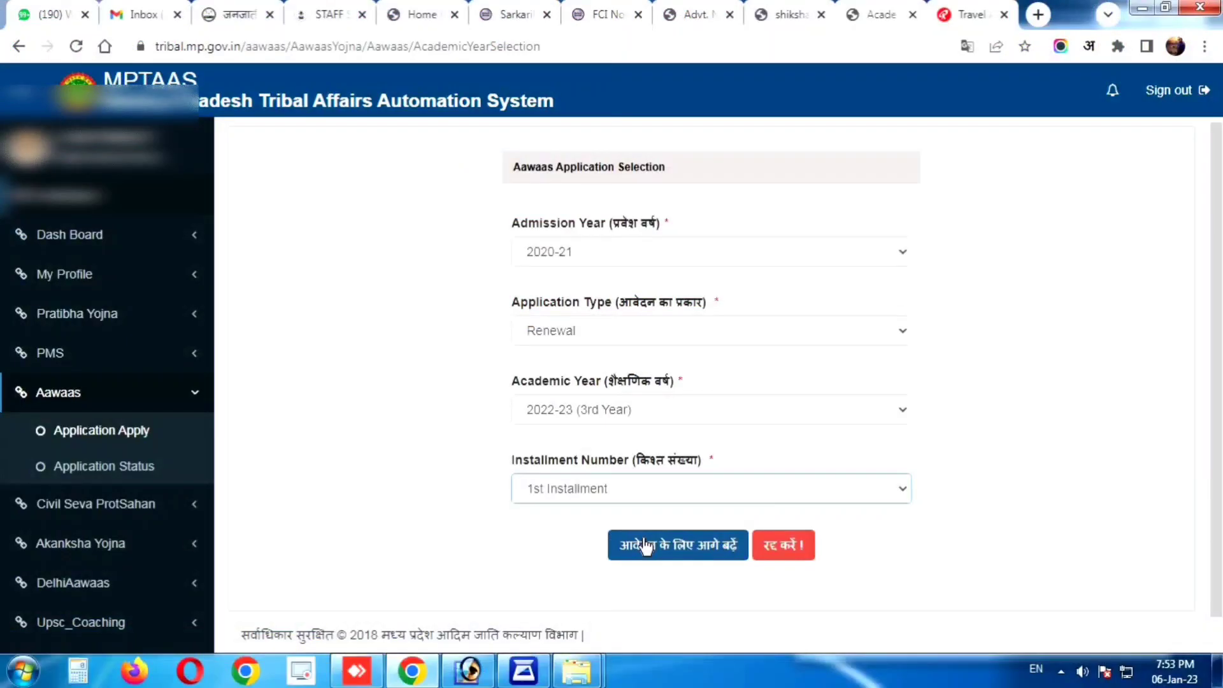
click(646, 546)
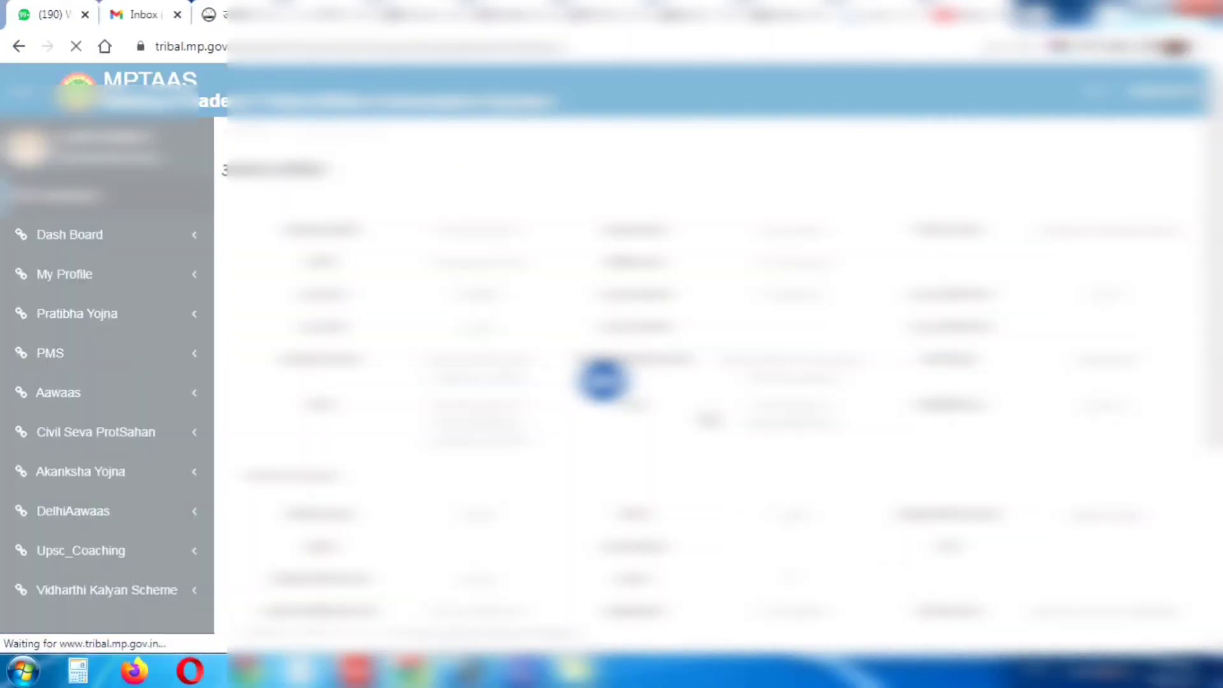
scroll(708, 419, down, 5)
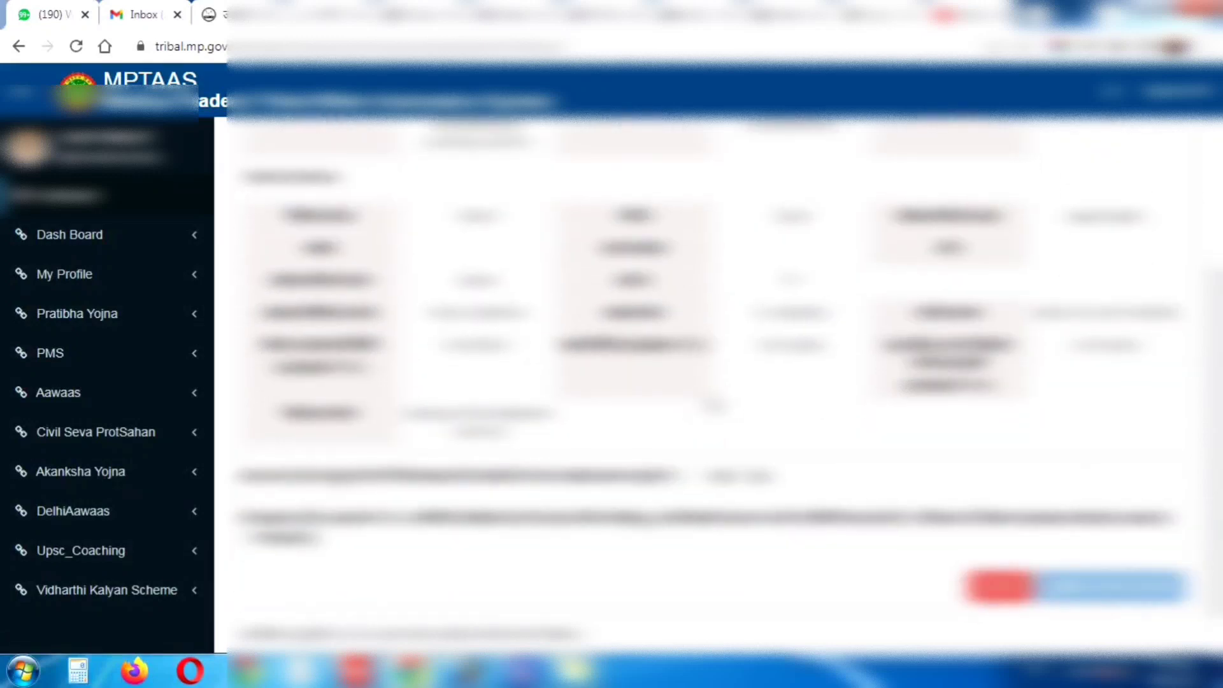
scroll(712, 404, up, 5)
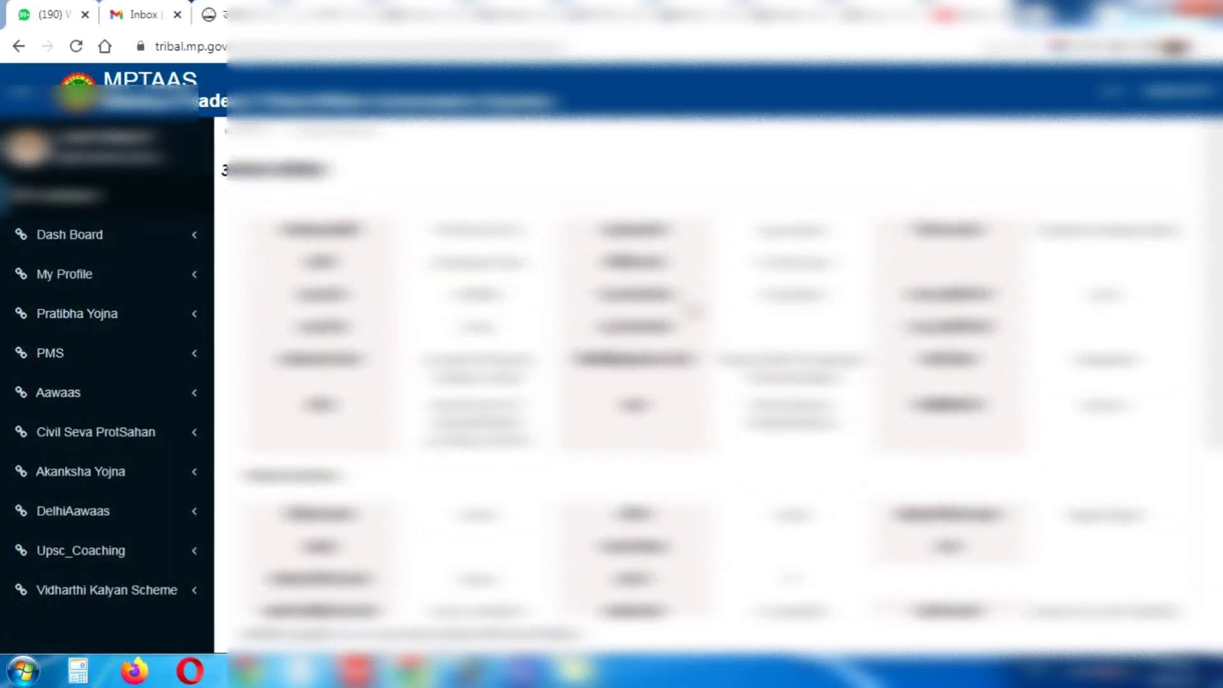
scroll(708, 382, down, 5)
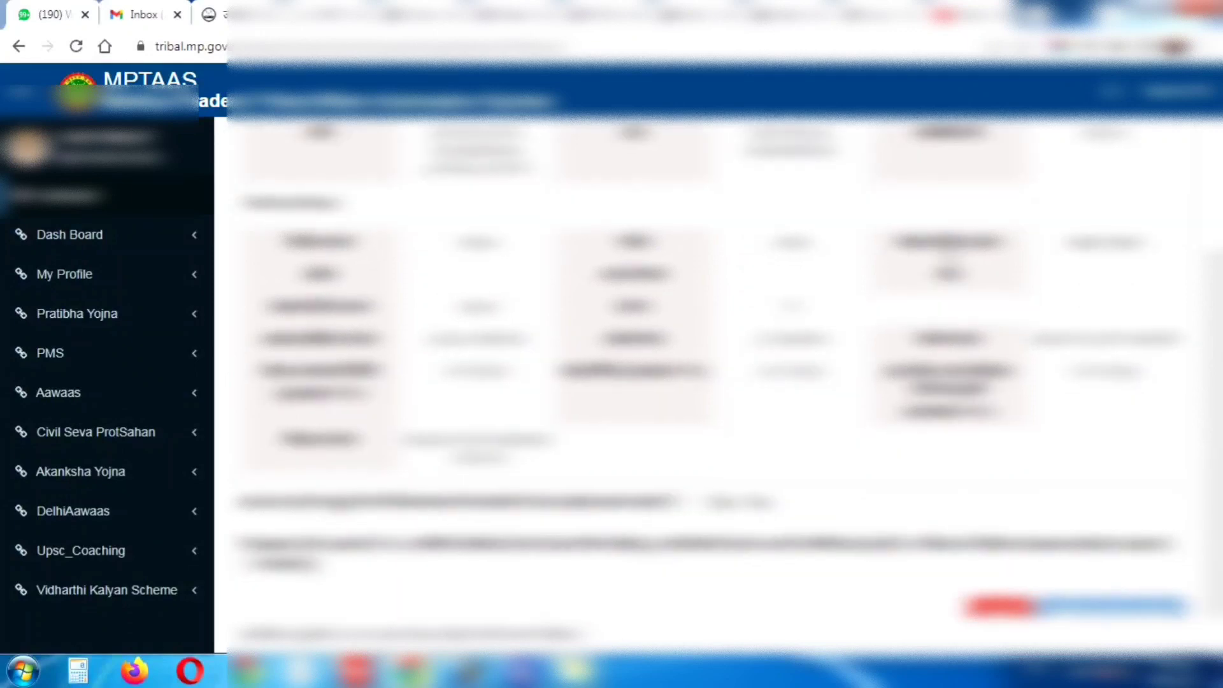